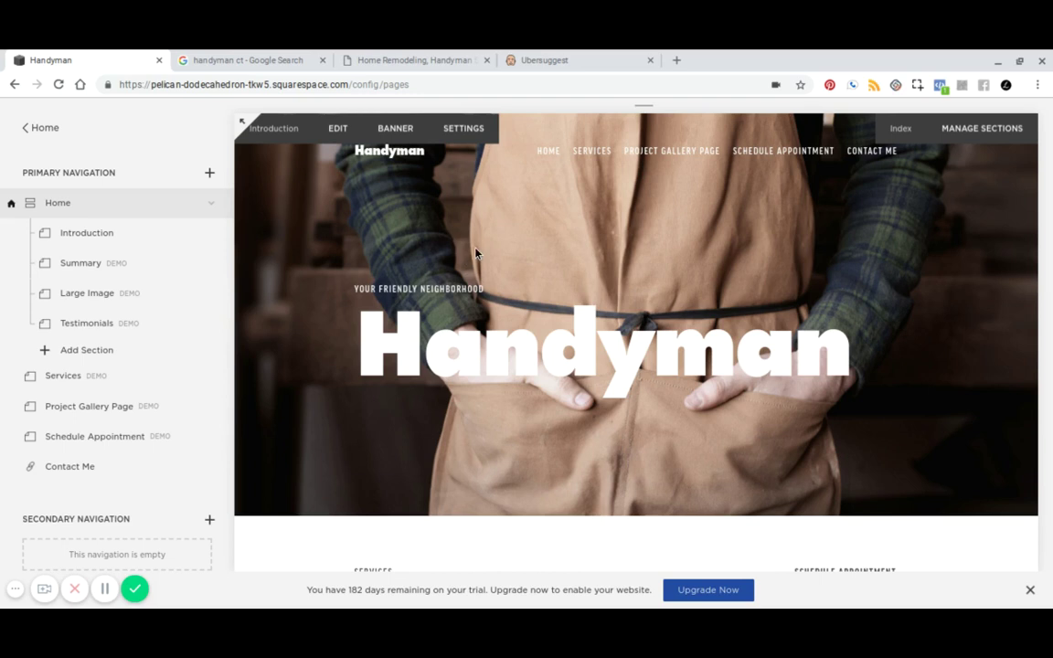
Look over the Handyman site's home page preview, from the banner through the services text to the large image section
{"action": "scroll", "coordinate": [476, 254], "scroll_direction": "down", "scroll_amount": 2}
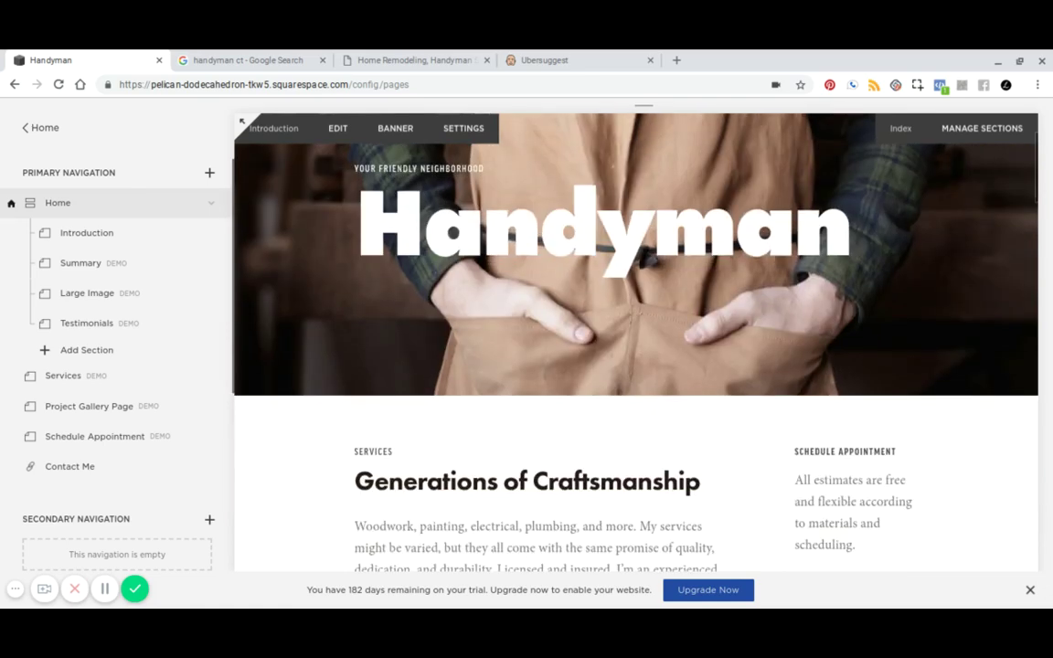
{"action": "scroll", "coordinate": [476, 253], "scroll_direction": "down", "scroll_amount": 2}
{"action": "scroll", "coordinate": [475, 253], "scroll_direction": "down", "scroll_amount": 3}
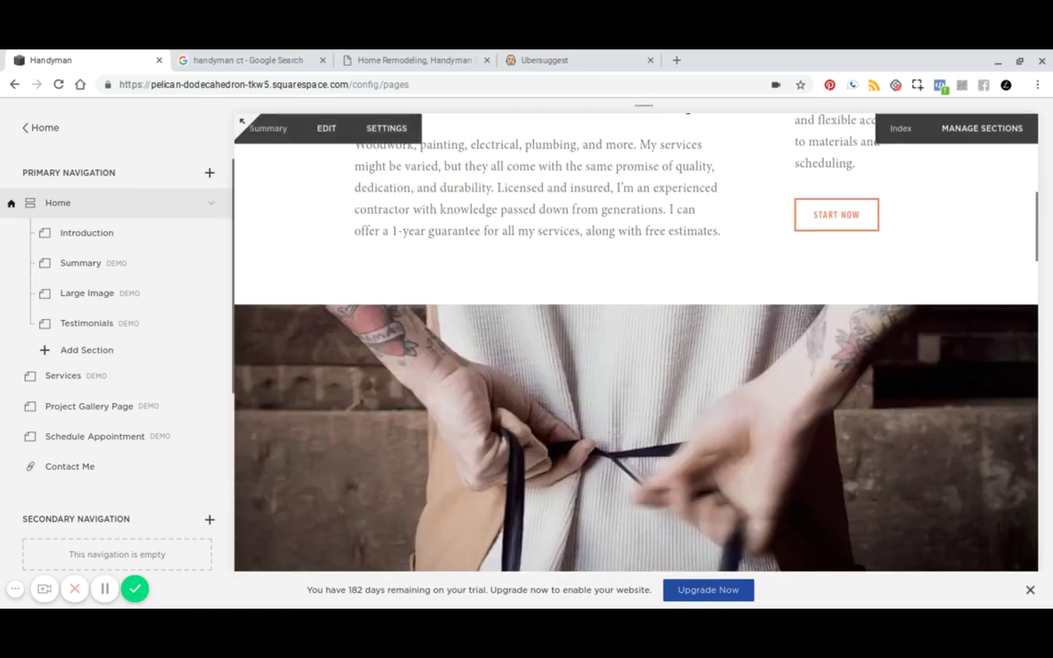
{"action": "scroll", "coordinate": [396, 191], "scroll_direction": "up", "scroll_amount": 5}
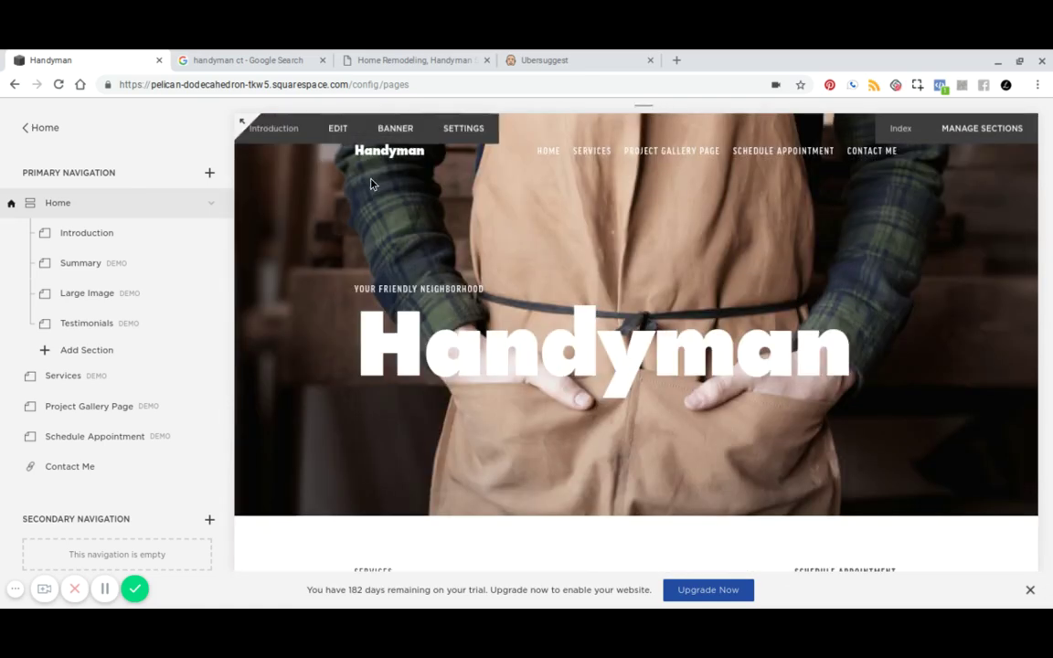
Switch to the Google results for "handyman ct" and examine the paid ads and the local map listings
{"action": "left_click", "coordinate": [271, 61]}
{"action": "scroll", "coordinate": [371, 325], "scroll_direction": "up", "scroll_amount": 8}
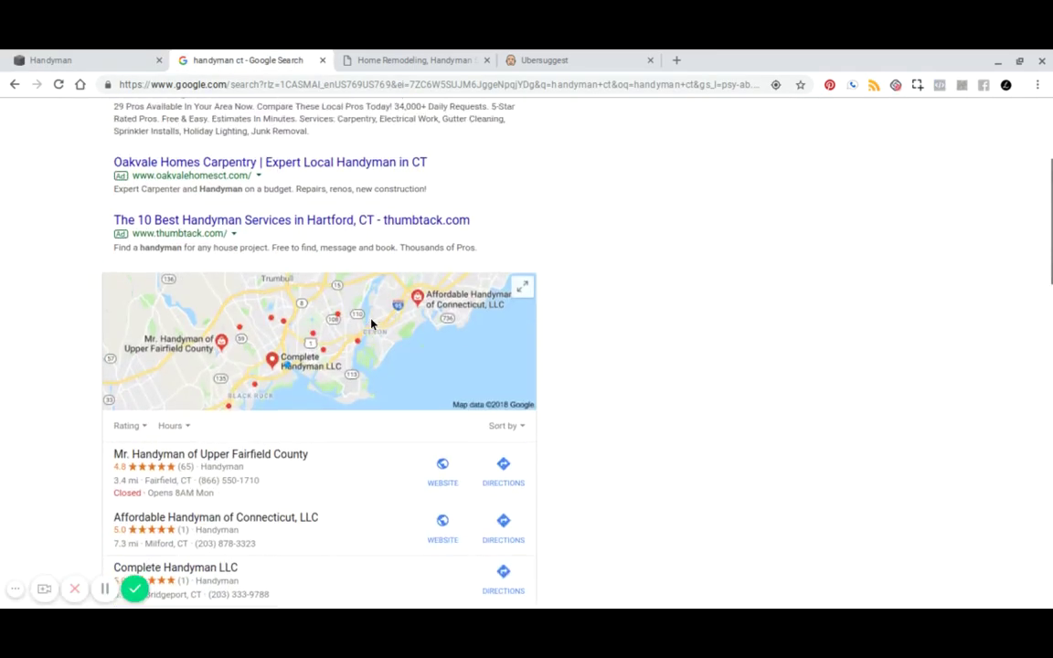
{"action": "scroll", "coordinate": [371, 325], "scroll_direction": "up", "scroll_amount": 3}
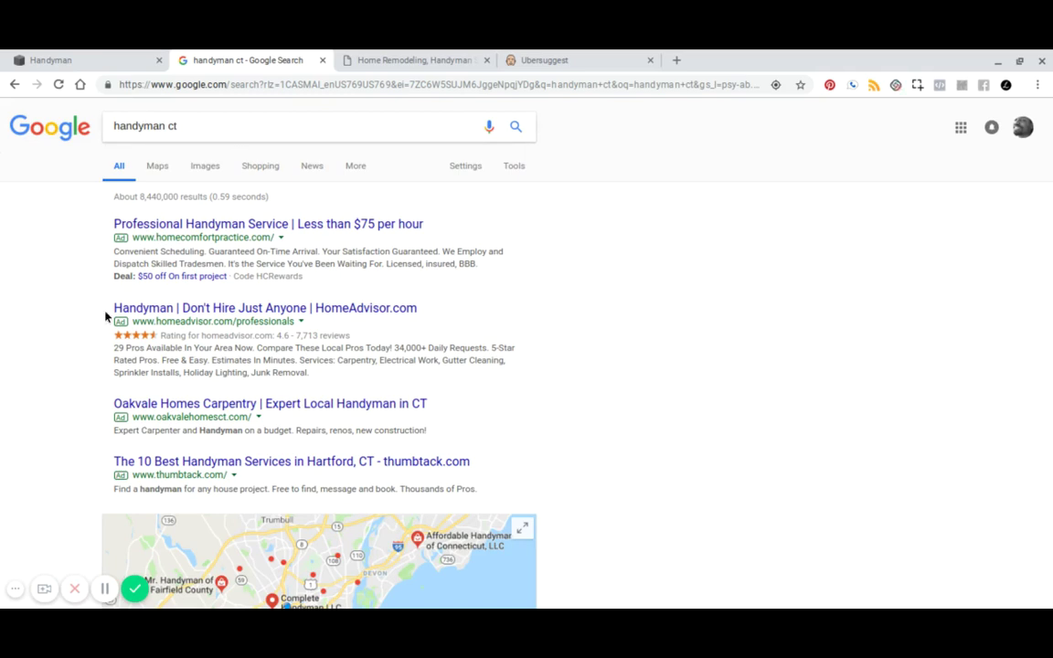
{"action": "scroll", "coordinate": [107, 316], "scroll_direction": "down", "scroll_amount": 2}
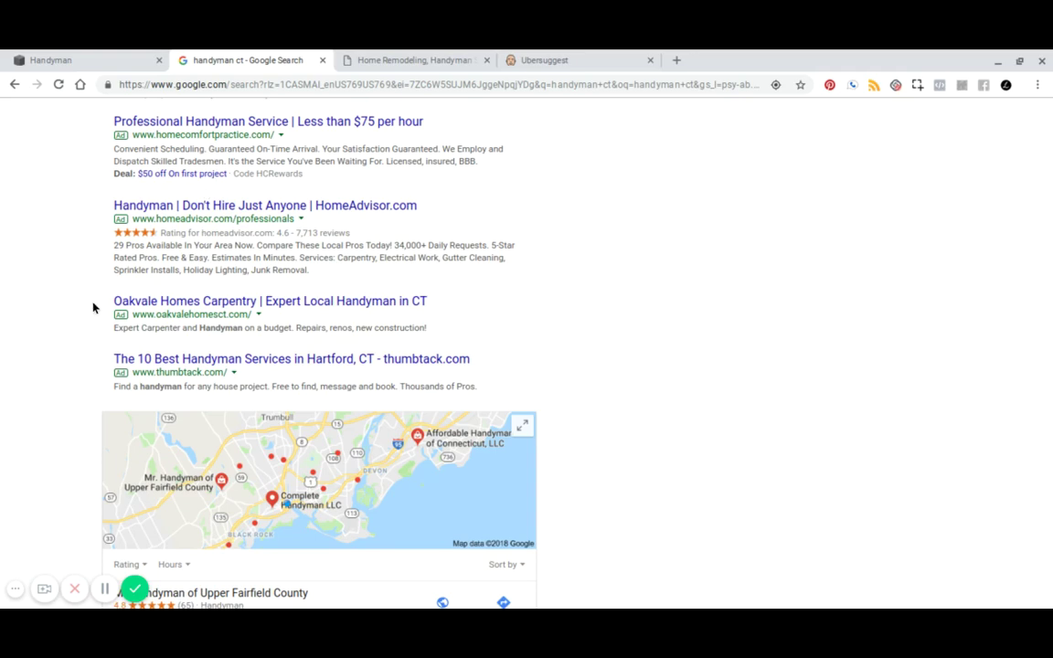
{"action": "scroll", "coordinate": [82, 313], "scroll_direction": "down", "scroll_amount": 4}
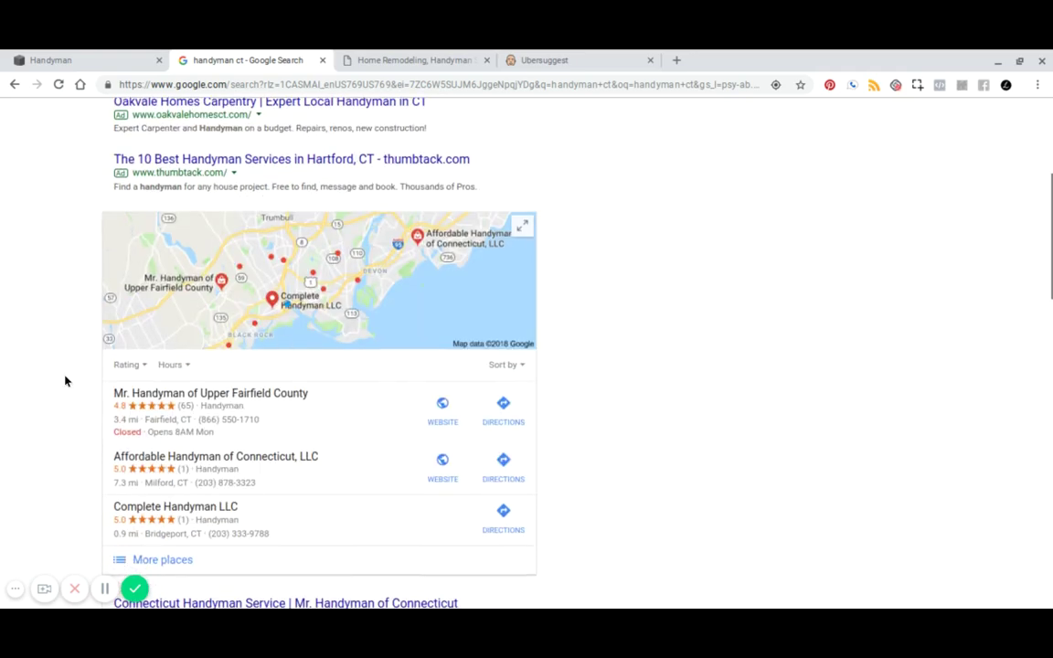
{"action": "scroll", "coordinate": [46, 402], "scroll_direction": "down", "scroll_amount": 1}
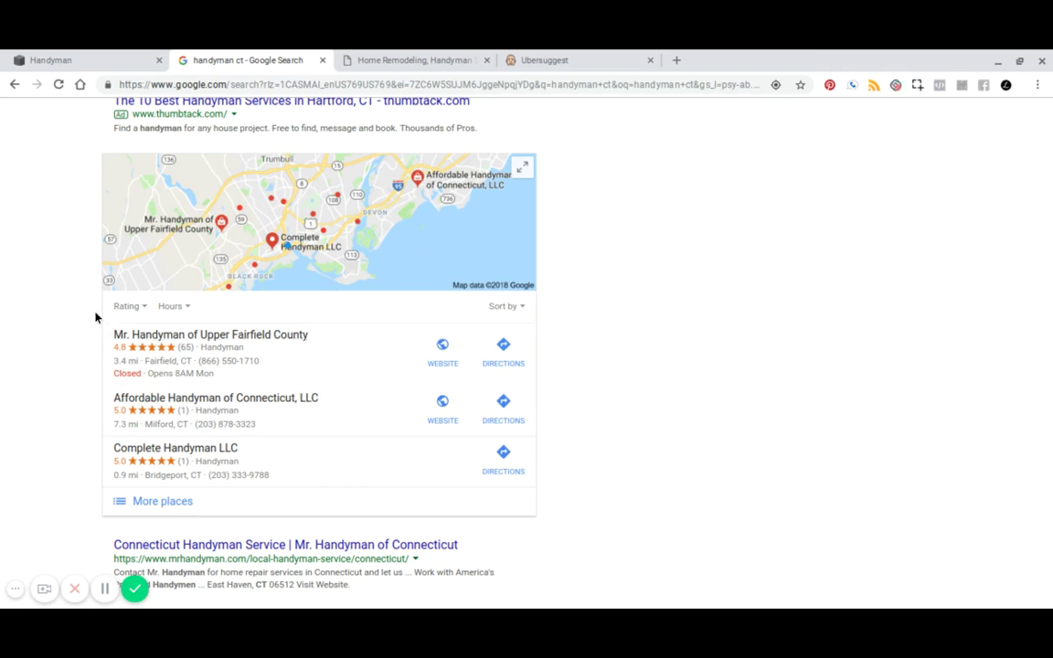
{"action": "scroll", "coordinate": [91, 384], "scroll_direction": "down", "scroll_amount": 2}
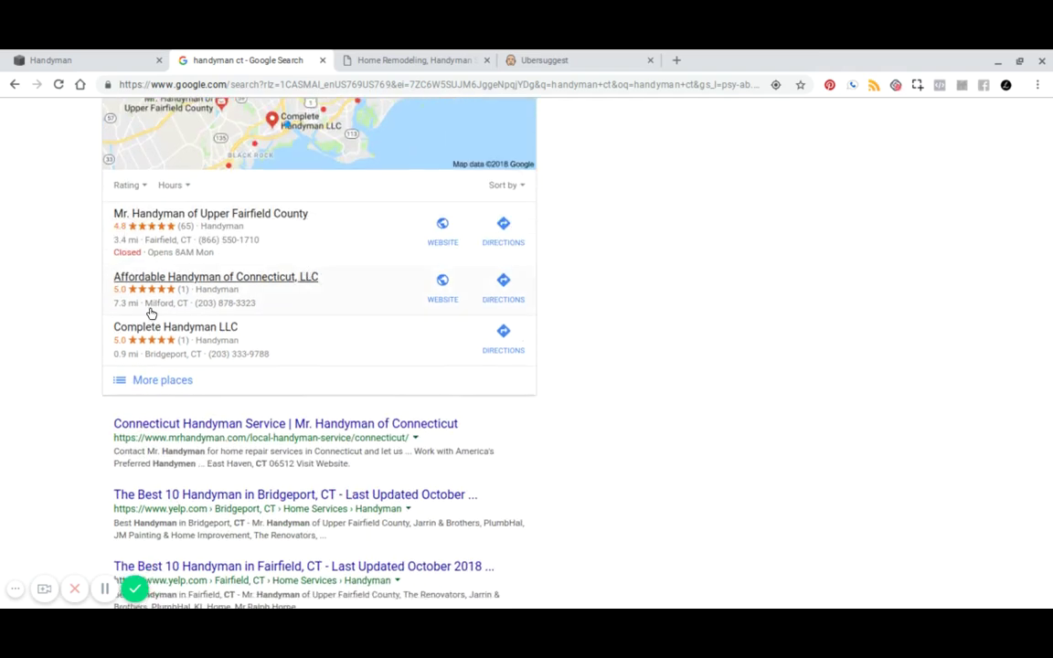
Examine the organic results below the map listings, comparing directory sites with local handyman businesses
{"action": "scroll", "coordinate": [116, 326], "scroll_direction": "down", "scroll_amount": 1}
{"action": "scroll", "coordinate": [116, 326], "scroll_direction": "down", "scroll_amount": 5}
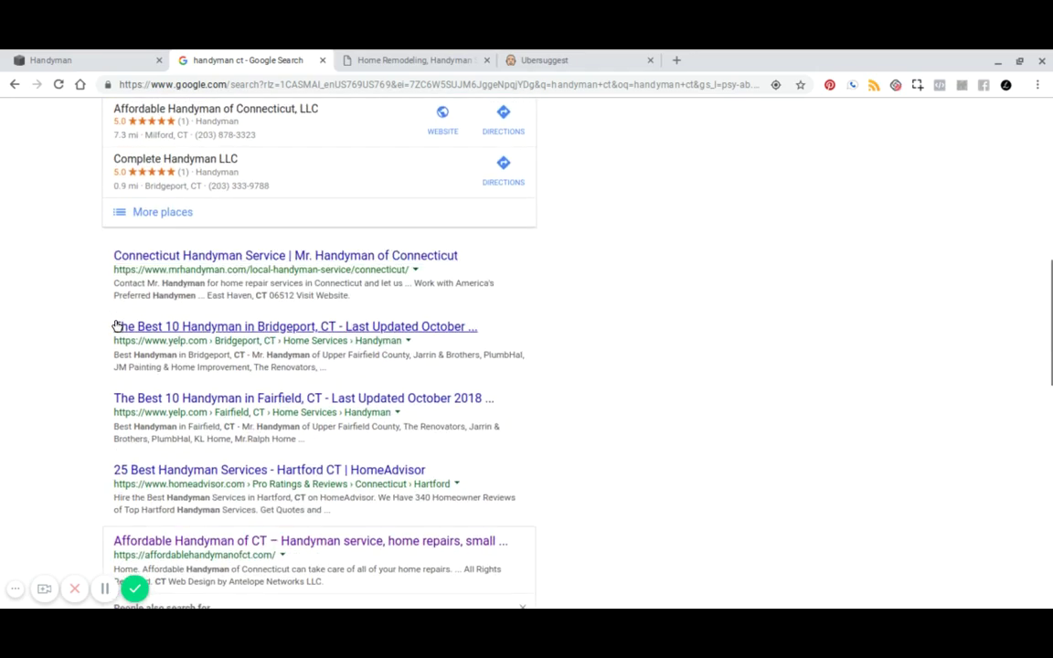
{"action": "scroll", "coordinate": [183, 225], "scroll_direction": "down", "scroll_amount": 5}
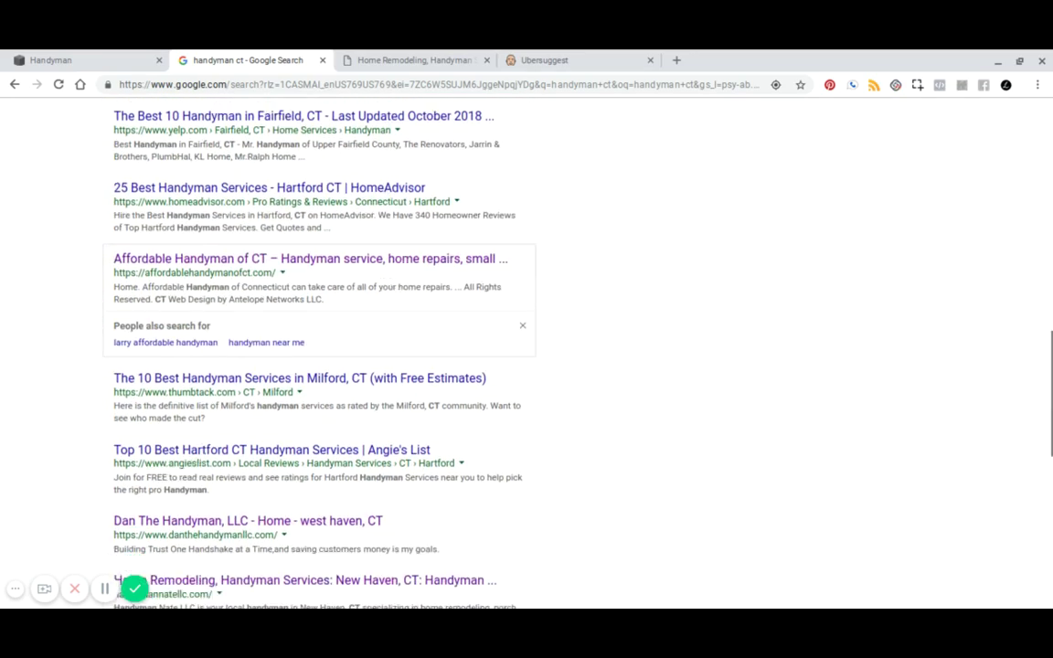
{"action": "scroll", "coordinate": [183, 329], "scroll_direction": "up", "scroll_amount": 5}
{"action": "scroll", "coordinate": [103, 312], "scroll_direction": "up", "scroll_amount": 2}
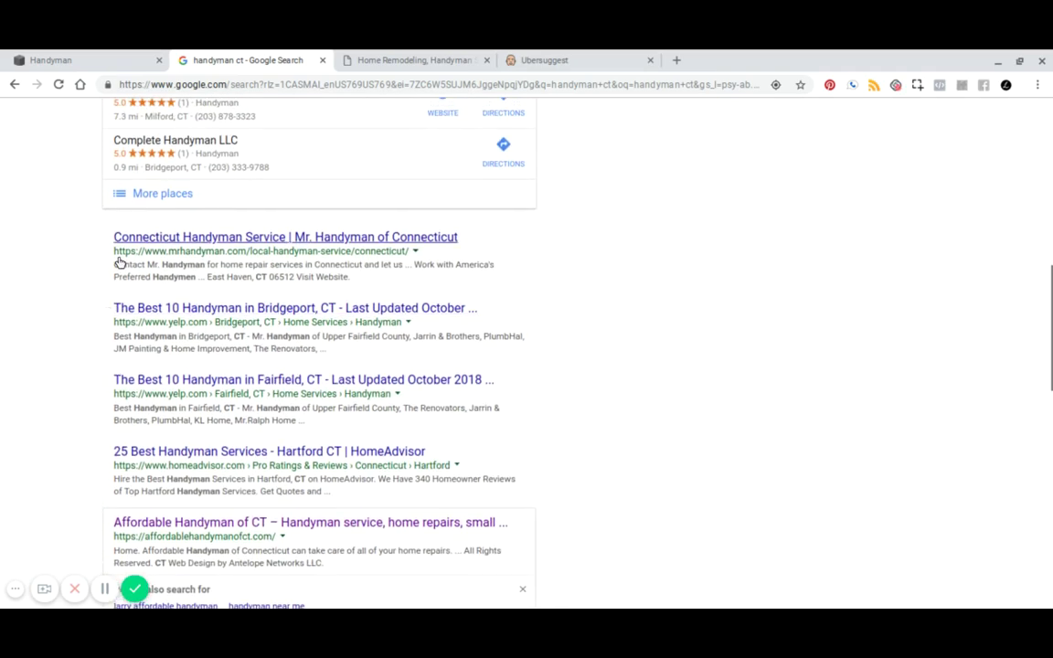
{"action": "scroll", "coordinate": [89, 358], "scroll_direction": "down", "scroll_amount": 2}
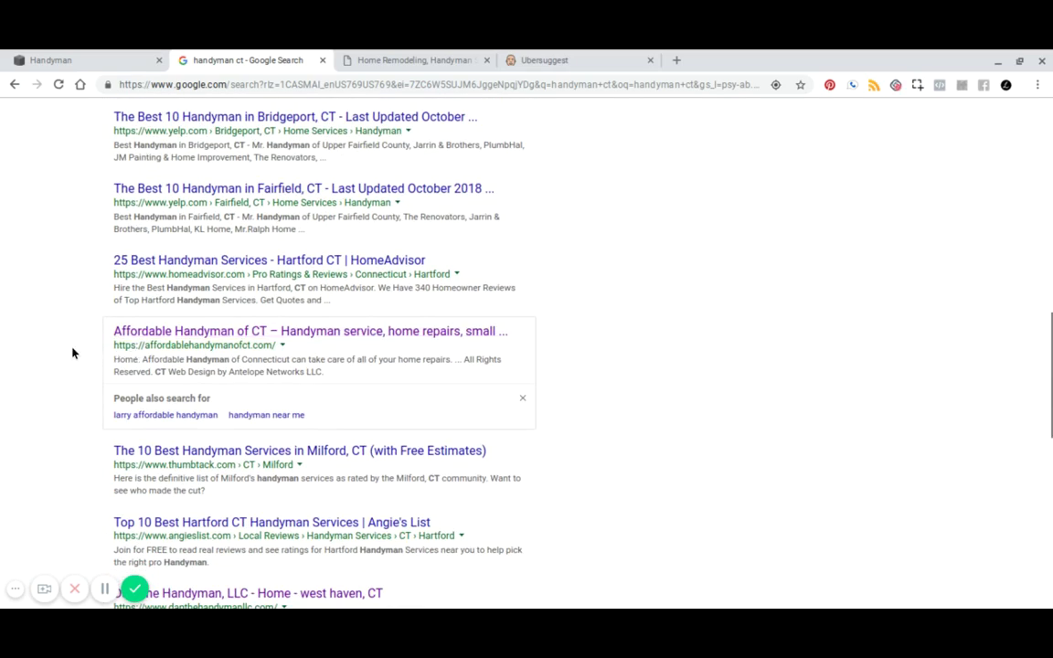
{"action": "scroll", "coordinate": [73, 353], "scroll_direction": "down", "scroll_amount": 3}
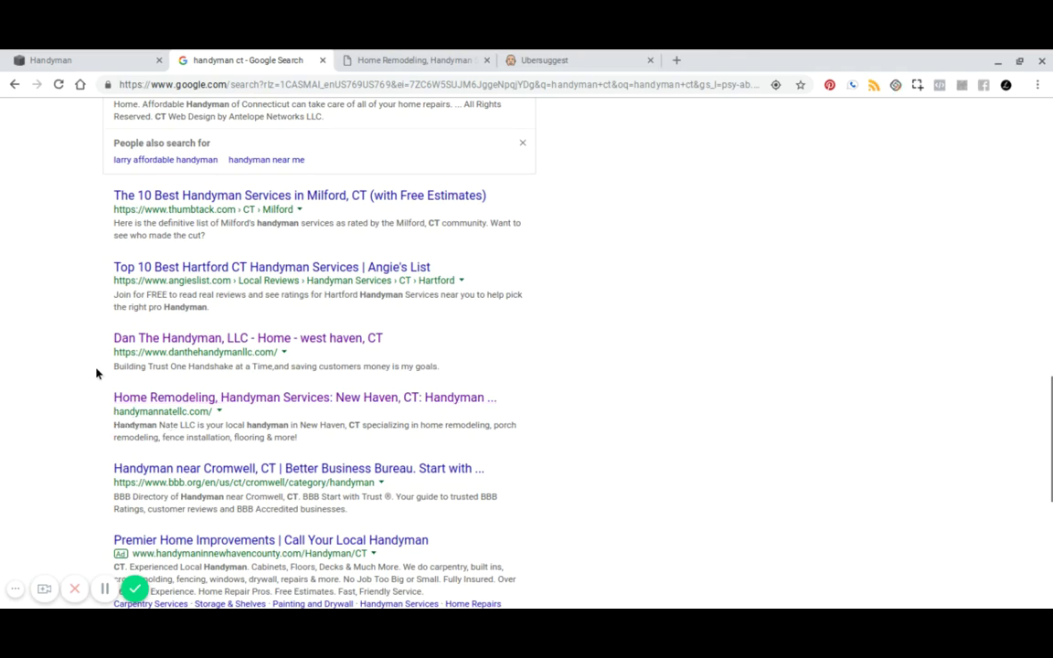
{"action": "scroll", "coordinate": [101, 342], "scroll_direction": "up", "scroll_amount": 5}
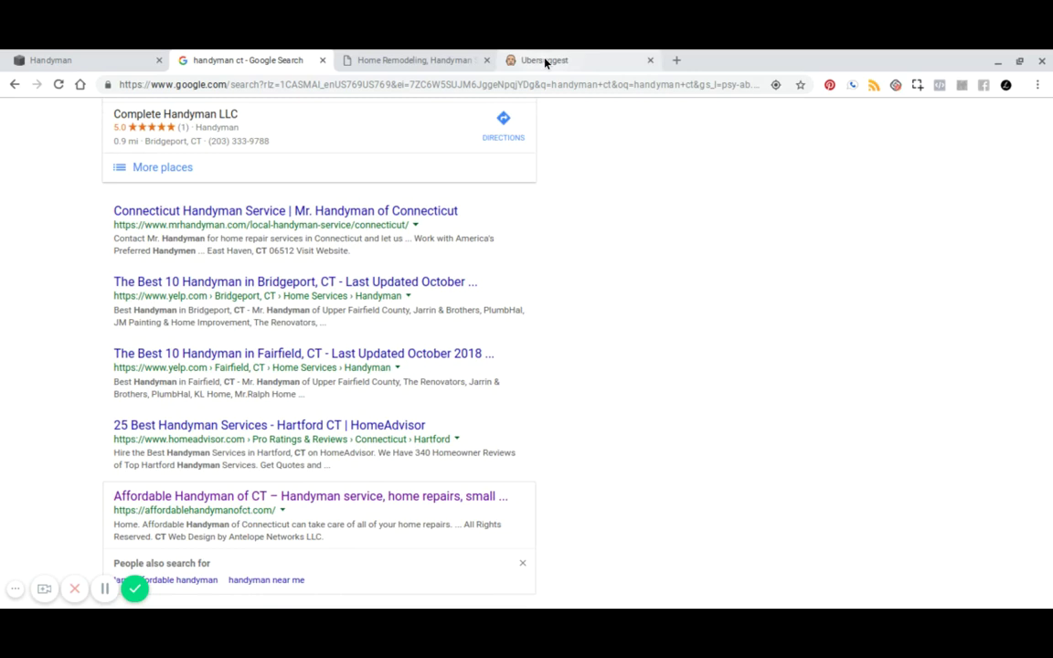
Switch to Ubersuggest and examine the keyword overview, monthly search volume chart and keyword ideas for "handyman ct"
{"action": "left_click", "coordinate": [545, 60]}
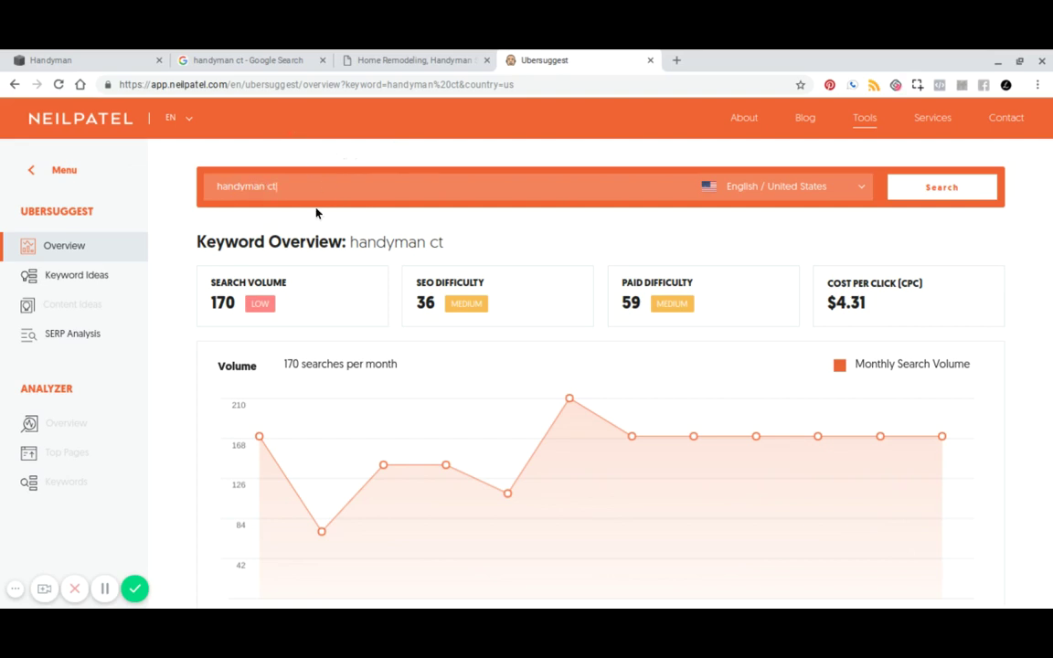
{"action": "scroll", "coordinate": [316, 213], "scroll_direction": "down", "scroll_amount": 1}
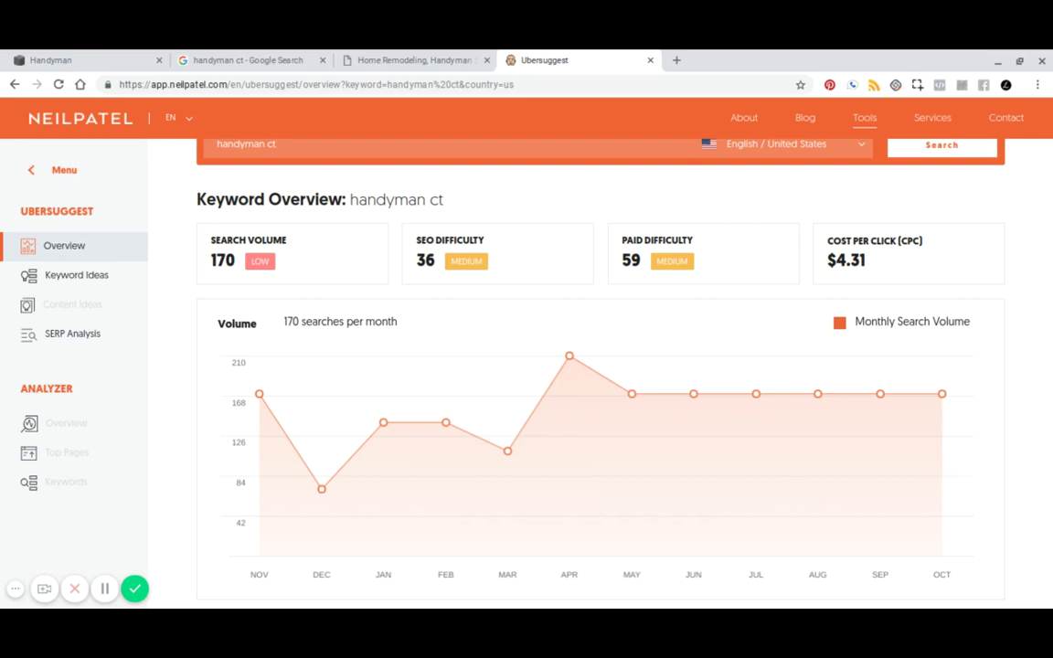
{"action": "scroll", "coordinate": [562, 366], "scroll_direction": "down", "scroll_amount": 1}
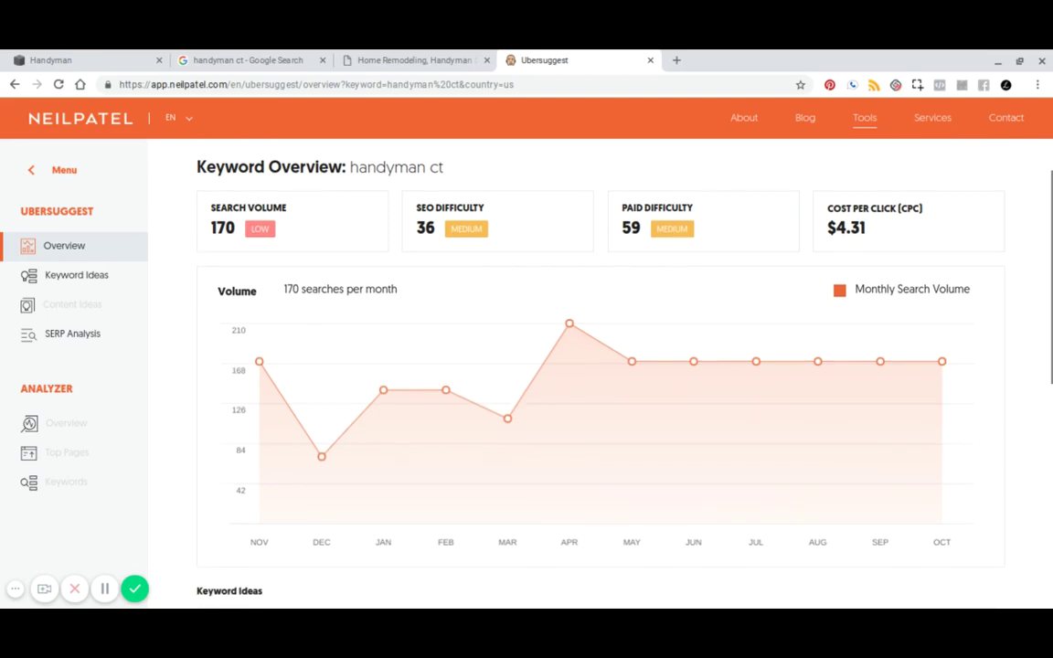
{"action": "scroll", "coordinate": [562, 366], "scroll_direction": "down", "scroll_amount": 3}
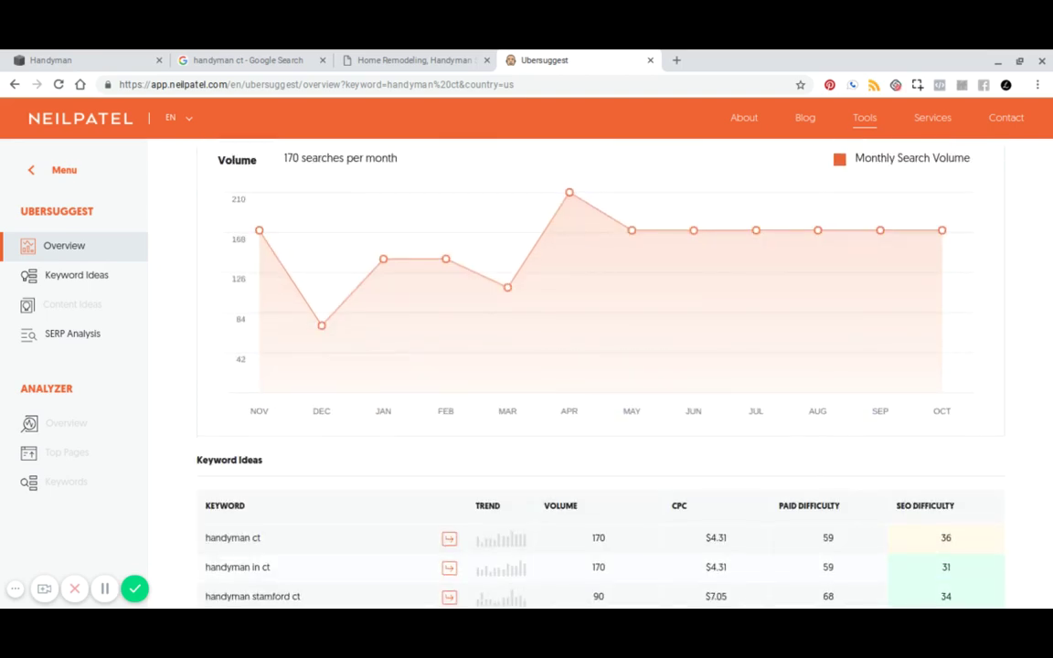
{"action": "scroll", "coordinate": [562, 365], "scroll_direction": "down", "scroll_amount": 3}
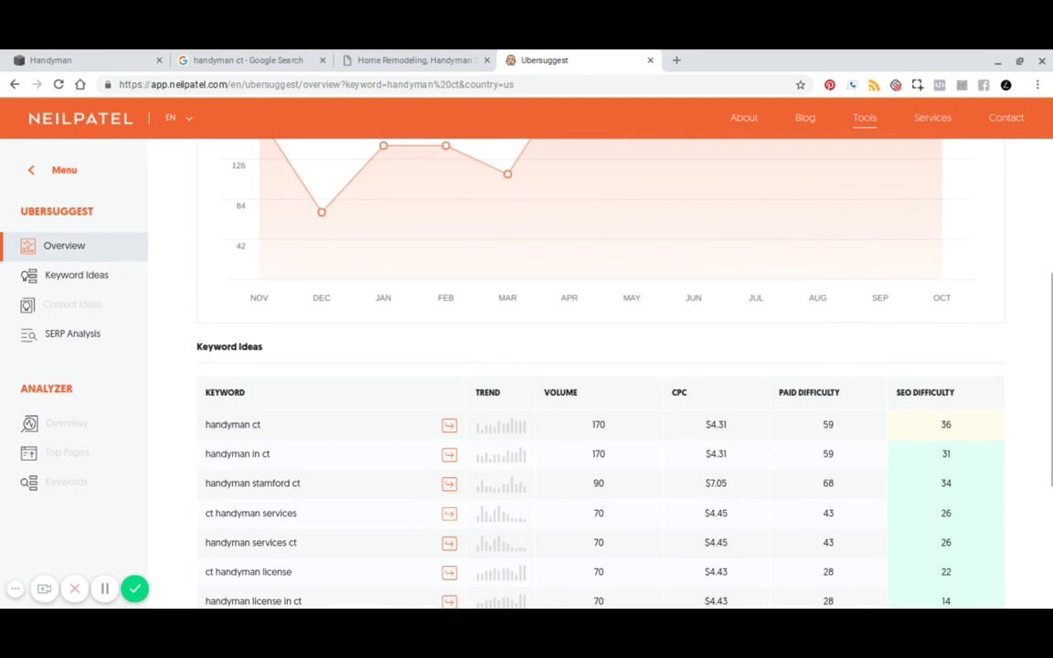
{"action": "scroll", "coordinate": [562, 366], "scroll_direction": "down", "scroll_amount": 1}
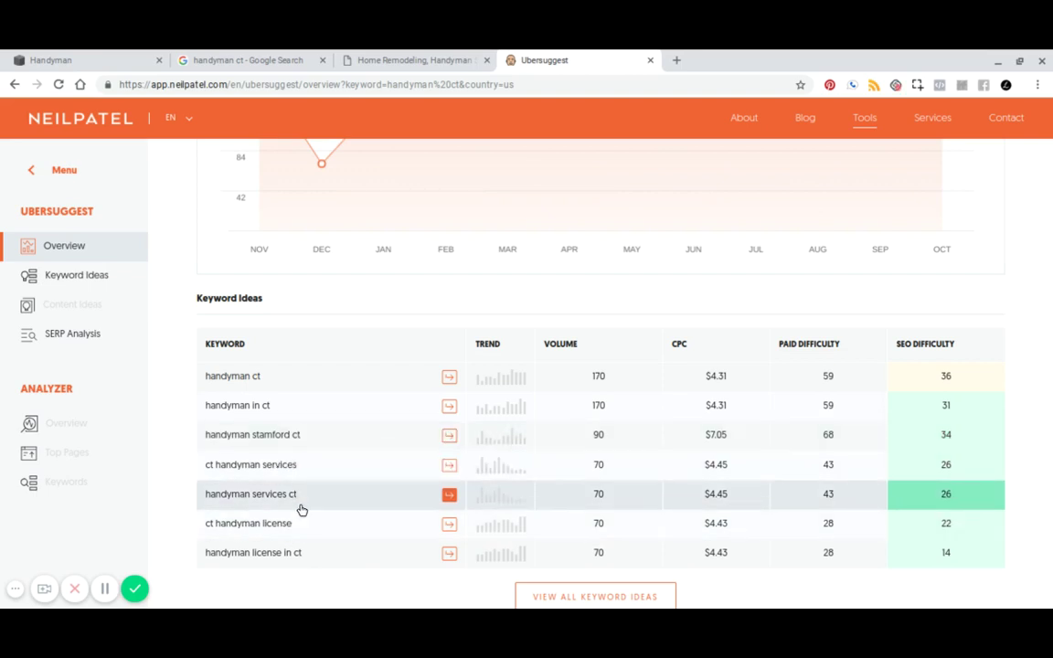
Return to the Squarespace site and review the Business Information settings, from business name and contact details to physical location and business hours
{"action": "left_click", "coordinate": [60, 60]}
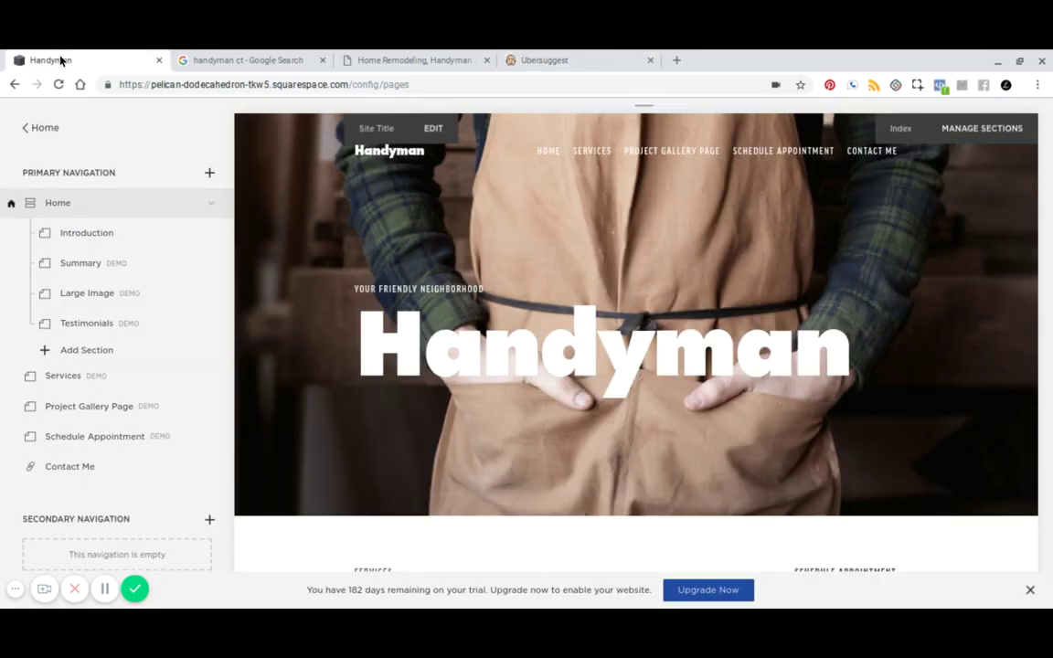
{"action": "left_click", "coordinate": [22, 128]}
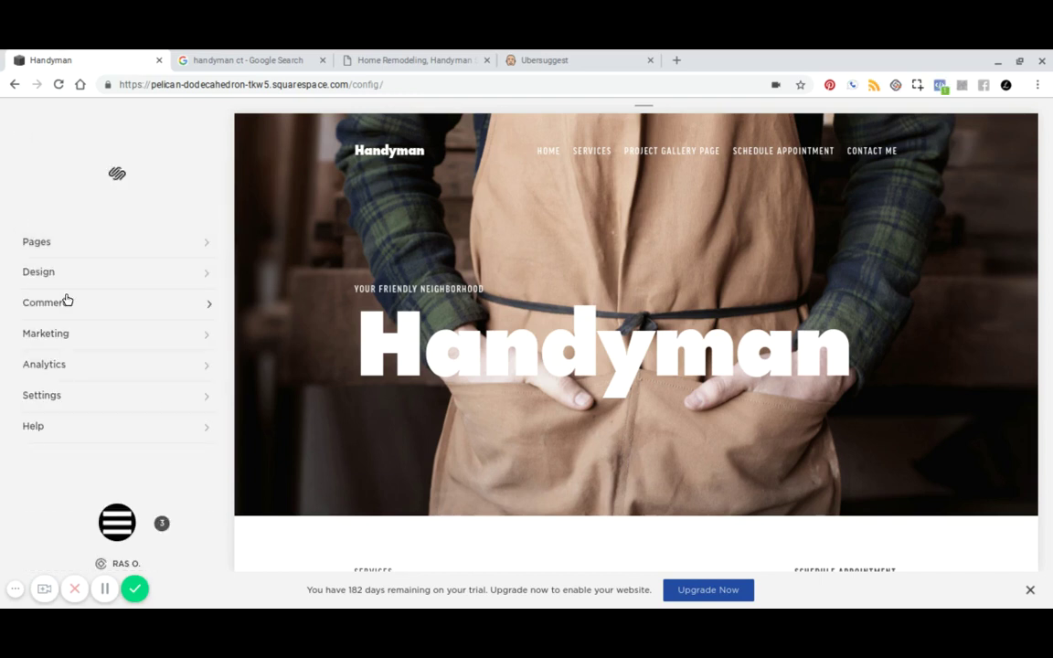
{"action": "left_click", "coordinate": [59, 398]}
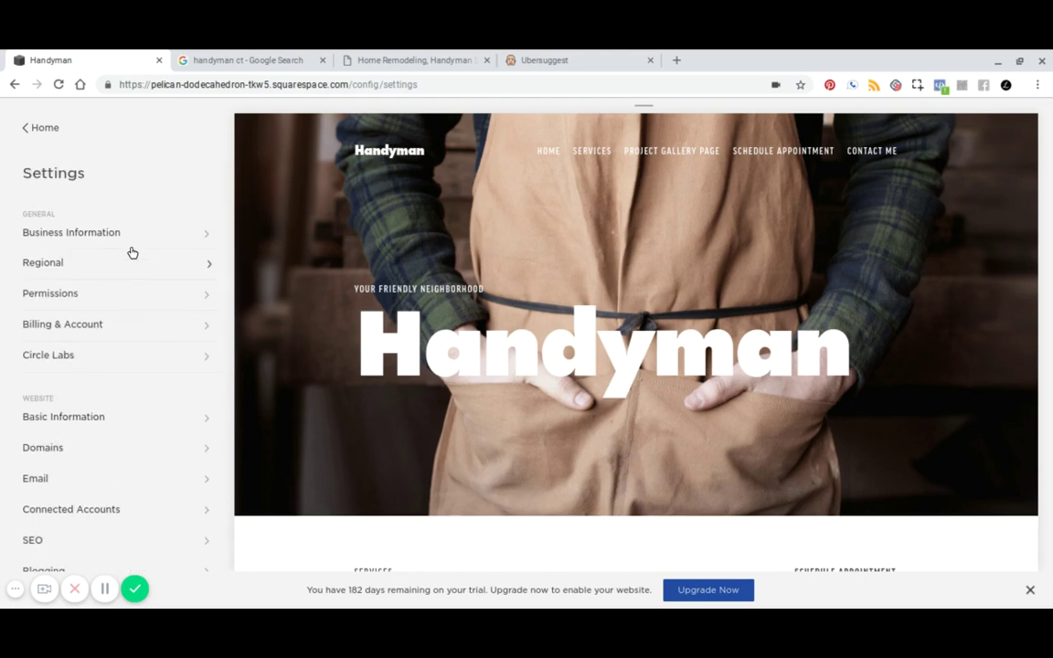
{"action": "left_click", "coordinate": [75, 236]}
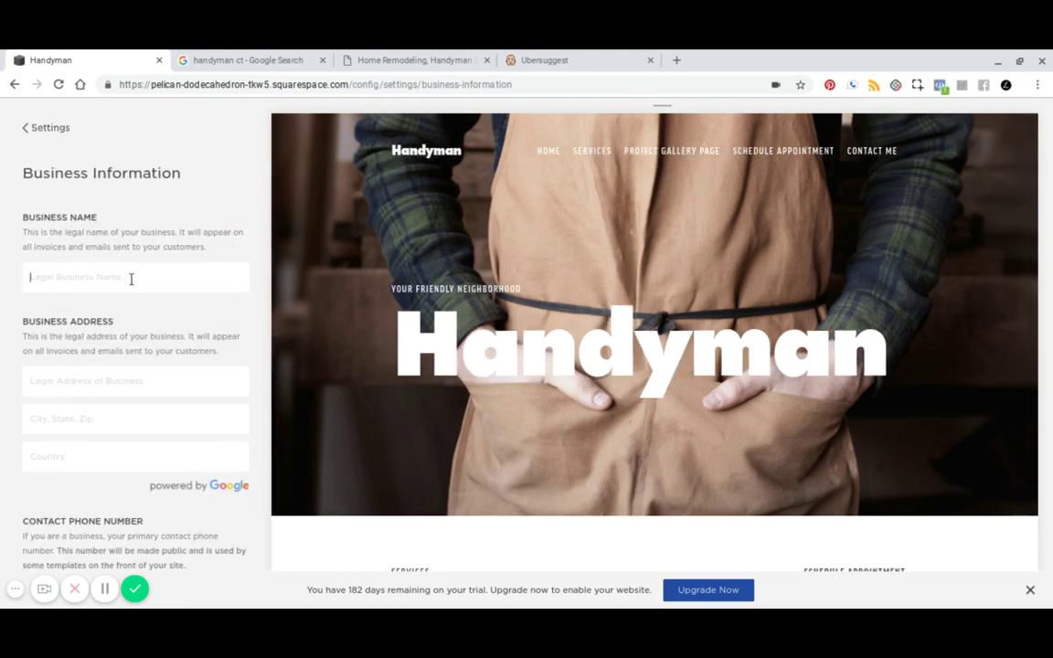
{"action": "scroll", "coordinate": [116, 320], "scroll_direction": "down", "scroll_amount": 2}
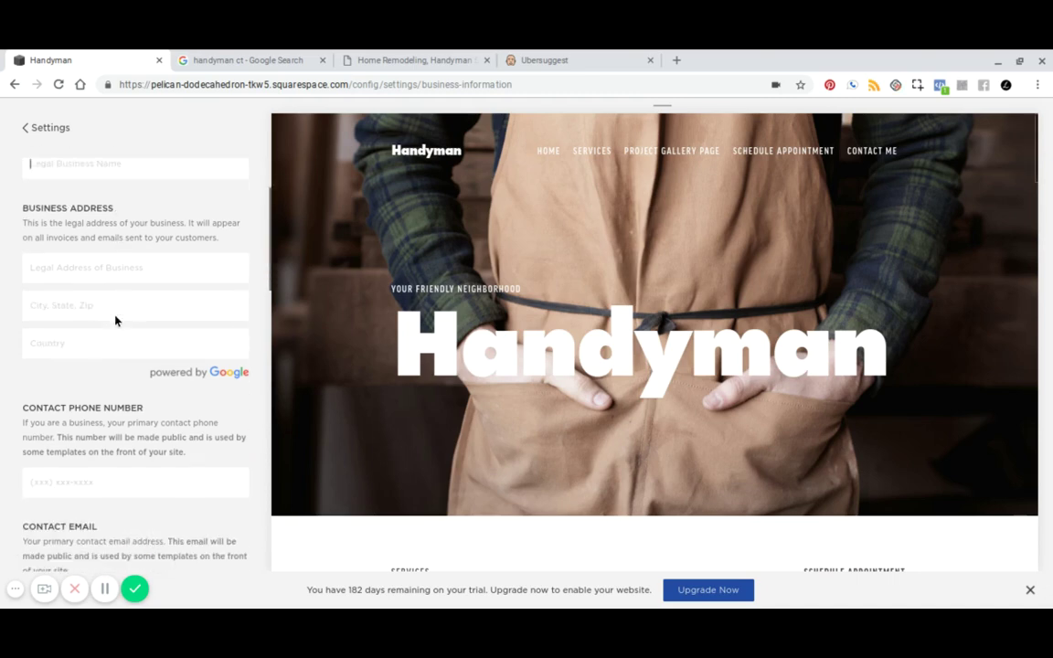
{"action": "scroll", "coordinate": [117, 320], "scroll_direction": "down", "scroll_amount": 4}
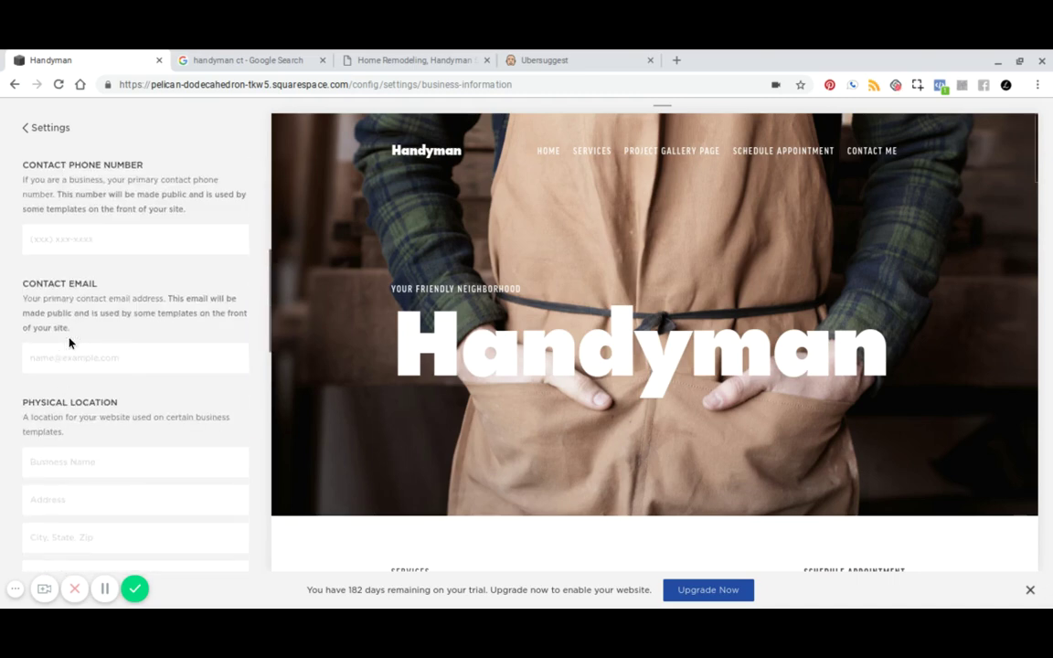
{"action": "scroll", "coordinate": [69, 343], "scroll_direction": "down", "scroll_amount": 10}
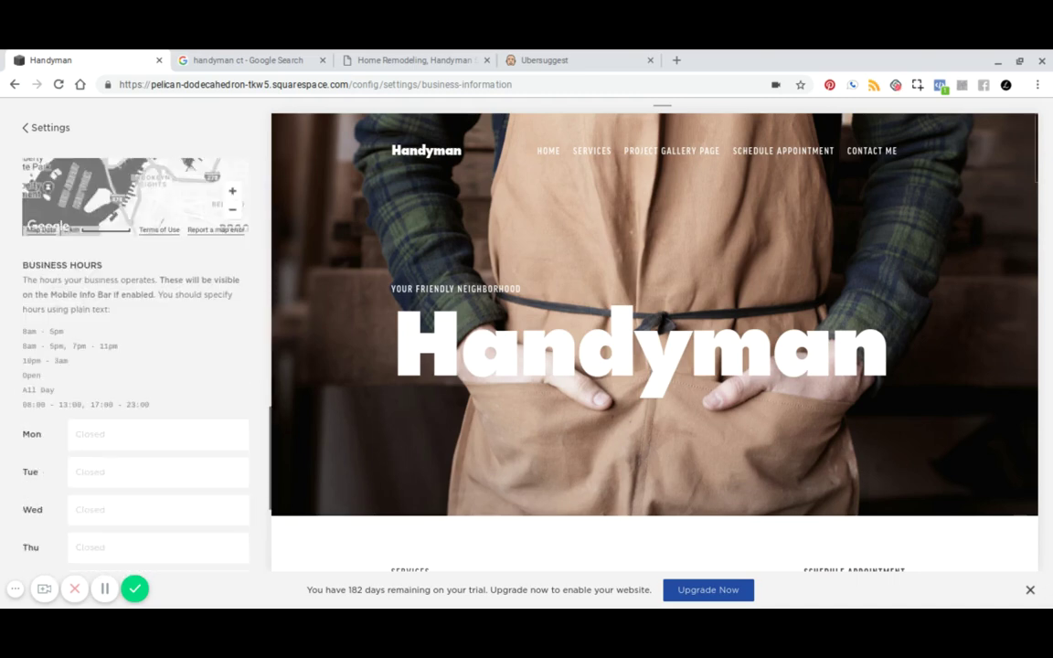
{"action": "scroll", "coordinate": [119, 169], "scroll_direction": "up", "scroll_amount": 3}
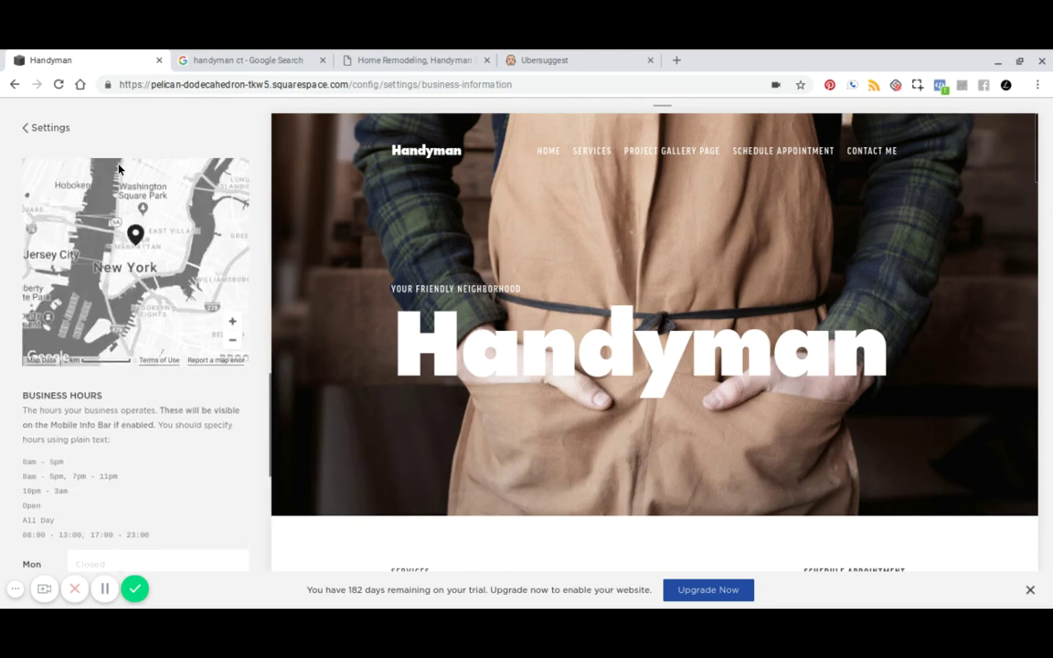
{"action": "scroll", "coordinate": [119, 173], "scroll_direction": "up", "scroll_amount": 3}
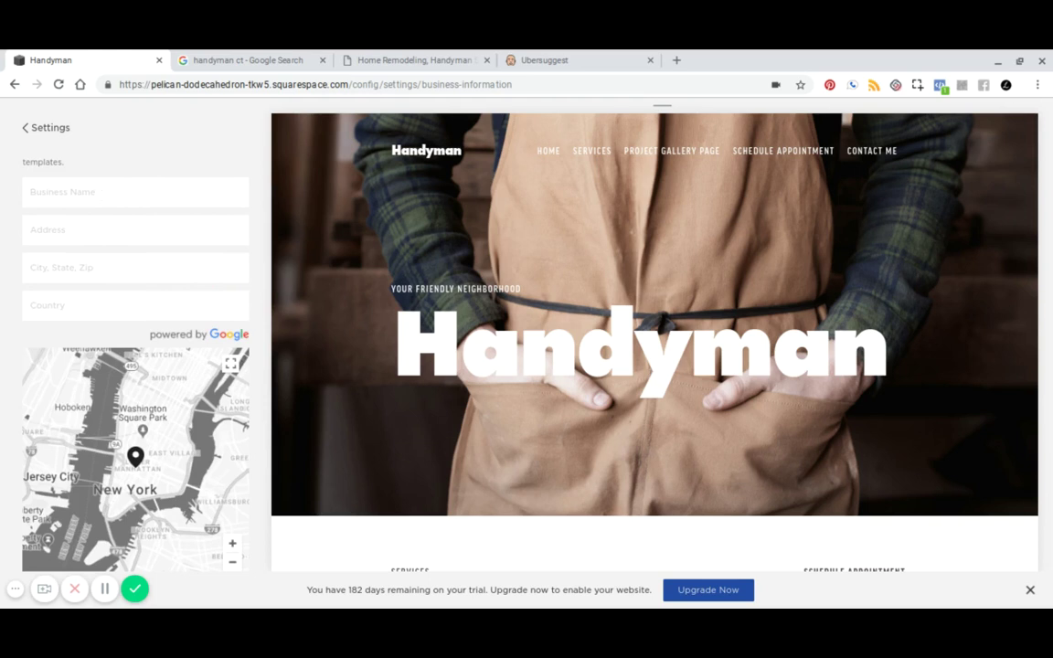
{"action": "scroll", "coordinate": [135, 365], "scroll_direction": "down", "scroll_amount": 10}
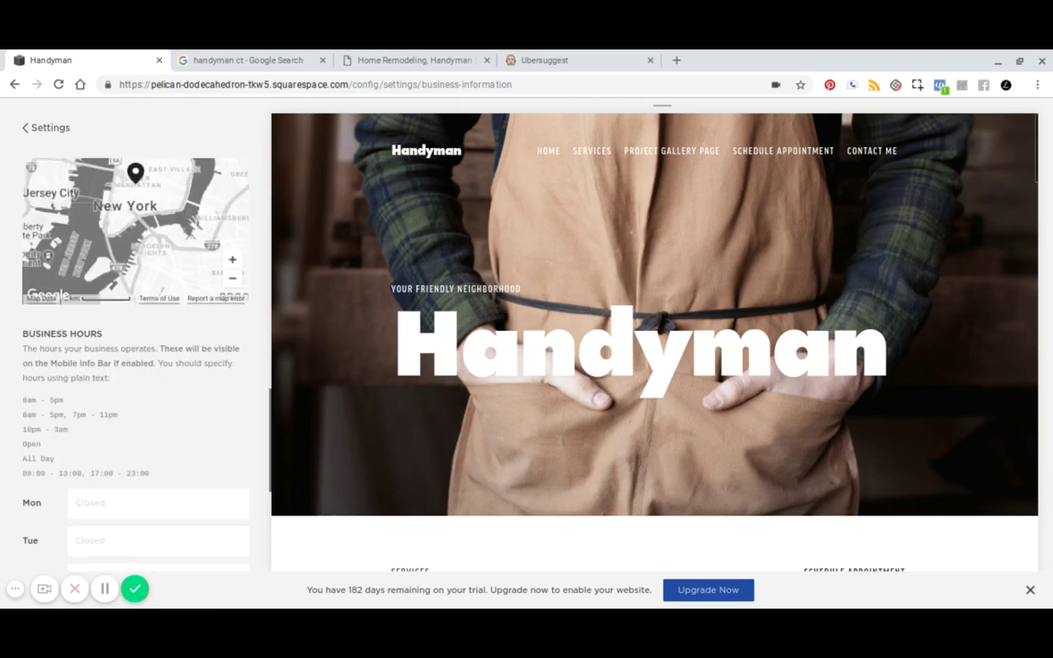
Review the site type, description and promotion options in the website's Basic Information settings, and return to the settings list
{"action": "left_click", "coordinate": [27, 128]}
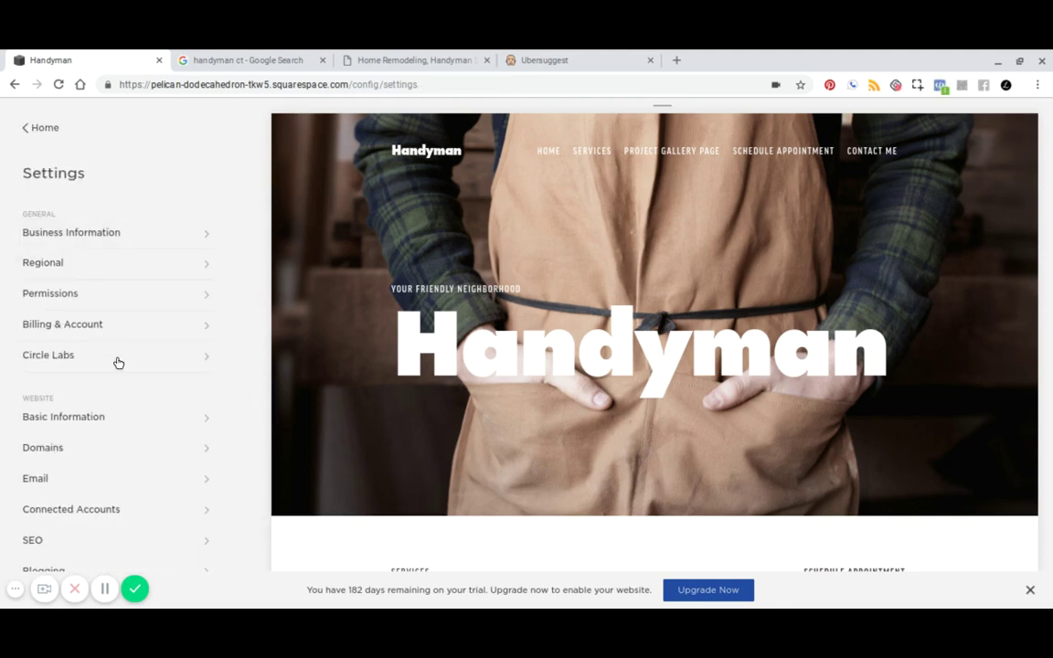
{"action": "scroll", "coordinate": [118, 362], "scroll_direction": "down", "scroll_amount": 2}
{"action": "left_click", "coordinate": [81, 286]}
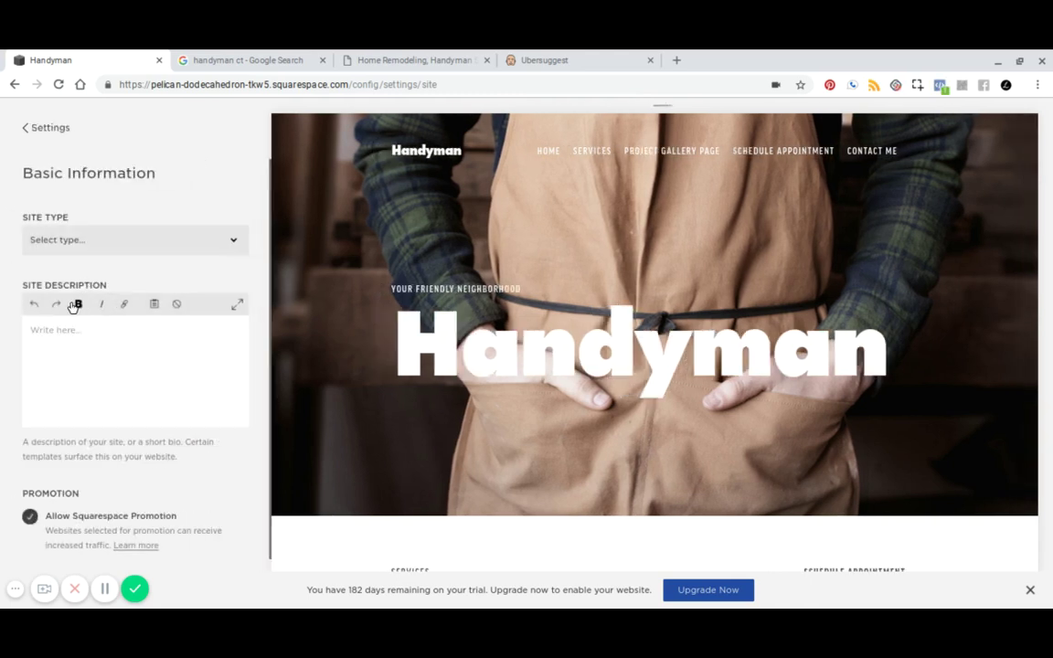
{"action": "left_click", "coordinate": [37, 130]}
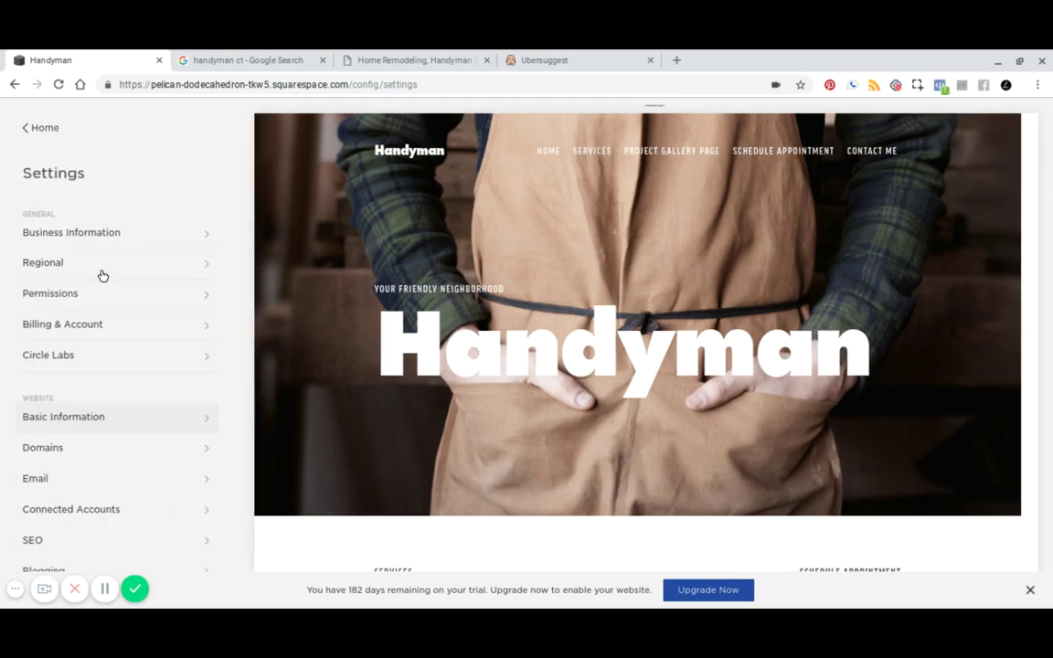
{"action": "scroll", "coordinate": [103, 276], "scroll_direction": "down", "scroll_amount": 3}
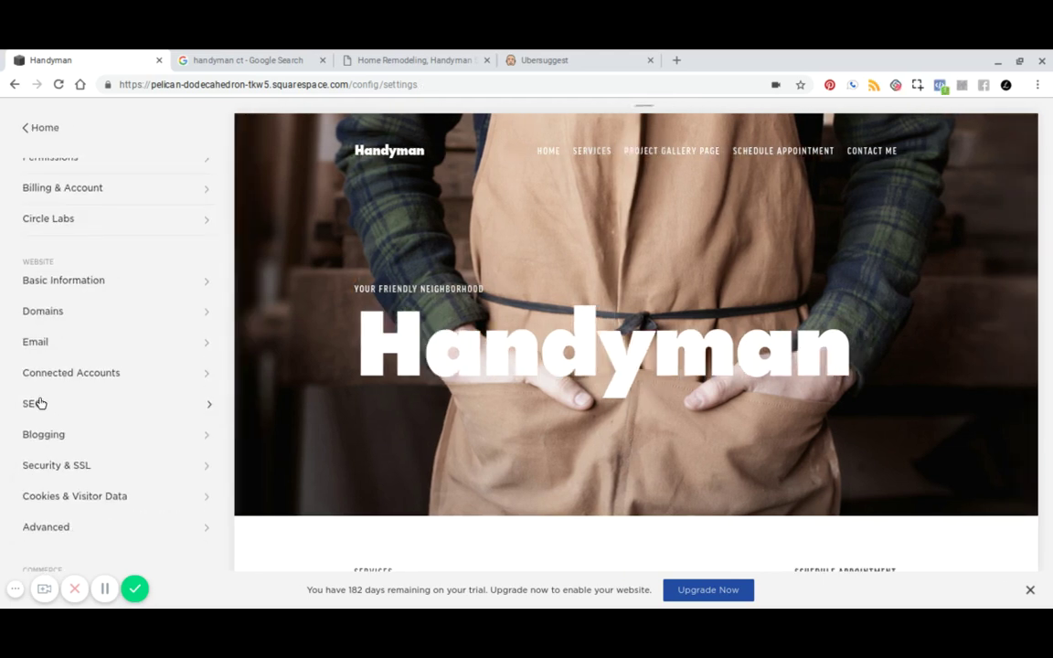
Open the SEO settings and set the homepage title format to "%s - Connecticut Handyman Services"
{"action": "left_click", "coordinate": [105, 405]}
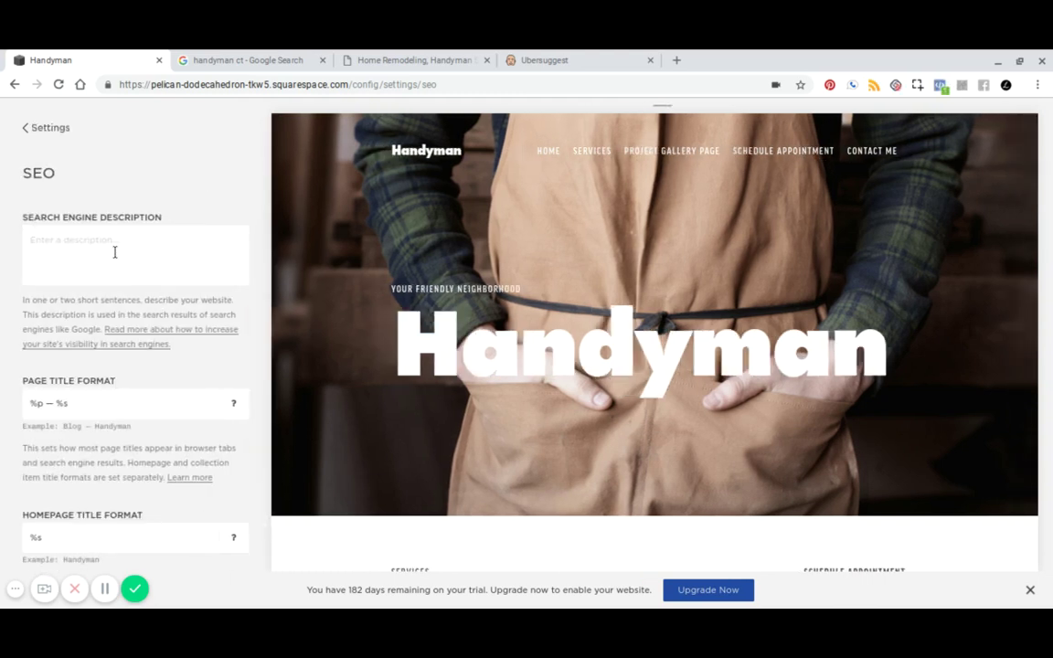
{"action": "scroll", "coordinate": [102, 315], "scroll_direction": "down", "scroll_amount": 1}
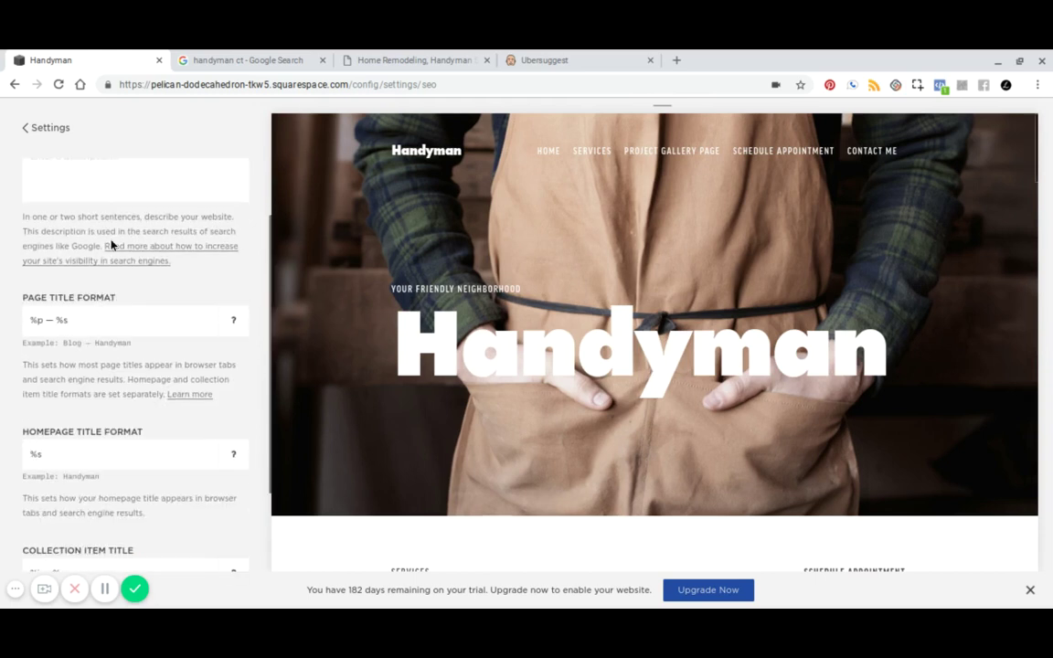
{"action": "scroll", "coordinate": [111, 245], "scroll_direction": "up", "scroll_amount": 1}
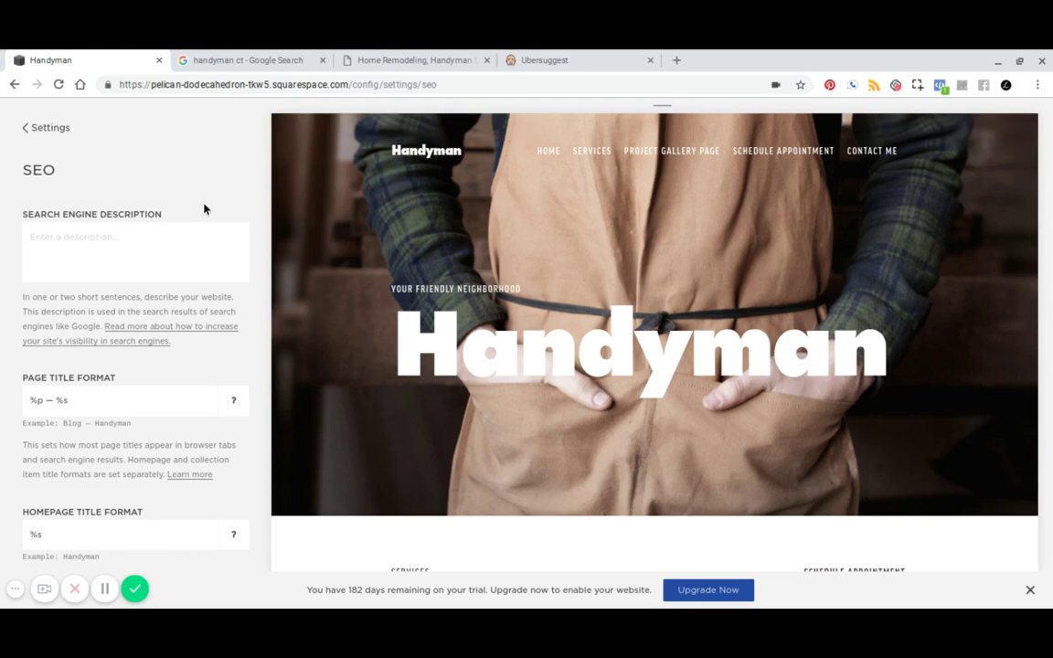
{"action": "mouse_move", "coordinate": [341, 217]}
{"action": "mouse_move", "coordinate": [364, 318]}
{"action": "scroll", "coordinate": [109, 308], "scroll_direction": "down", "scroll_amount": 3}
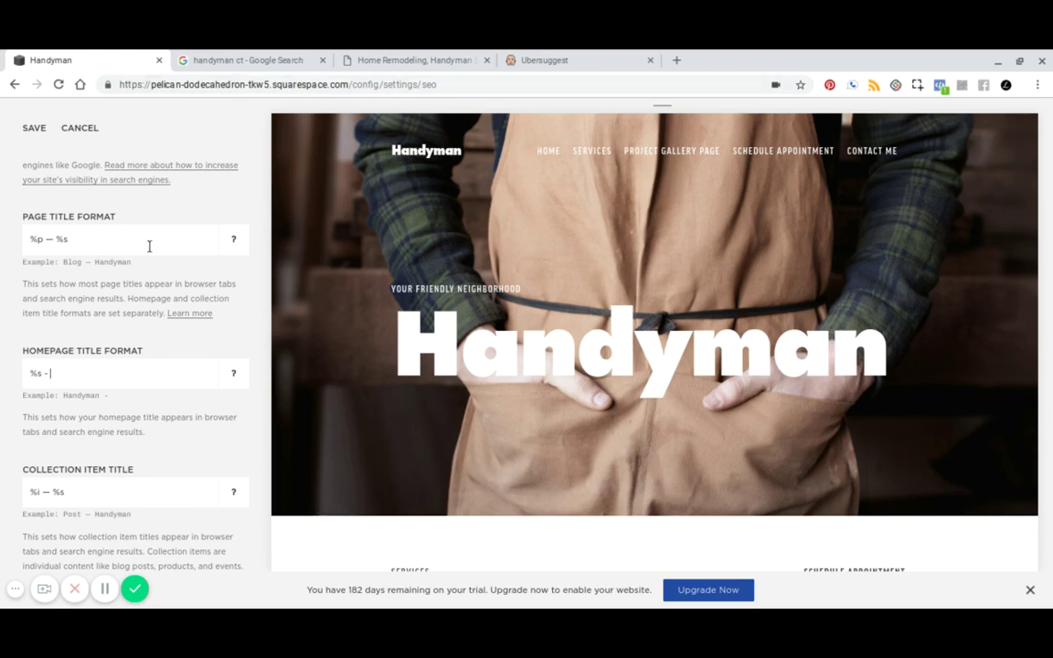
{"action": "type", "text": "Connecticut Ha"}
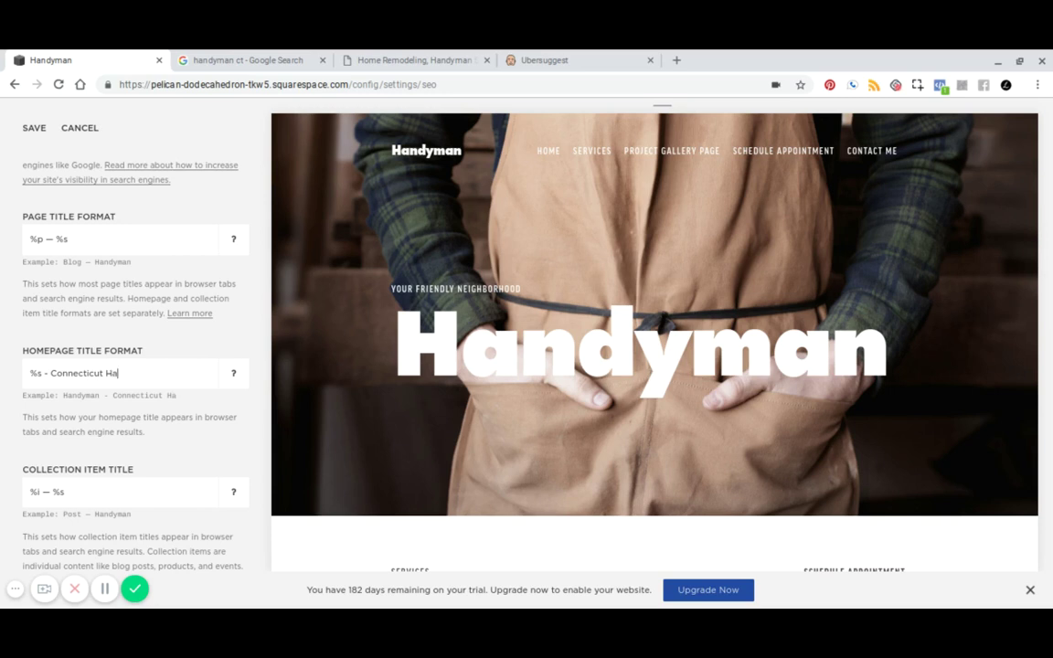
{"action": "type", "text": "ndyman Services"}
{"action": "scroll", "coordinate": [115, 266], "scroll_direction": "down", "scroll_amount": 1}
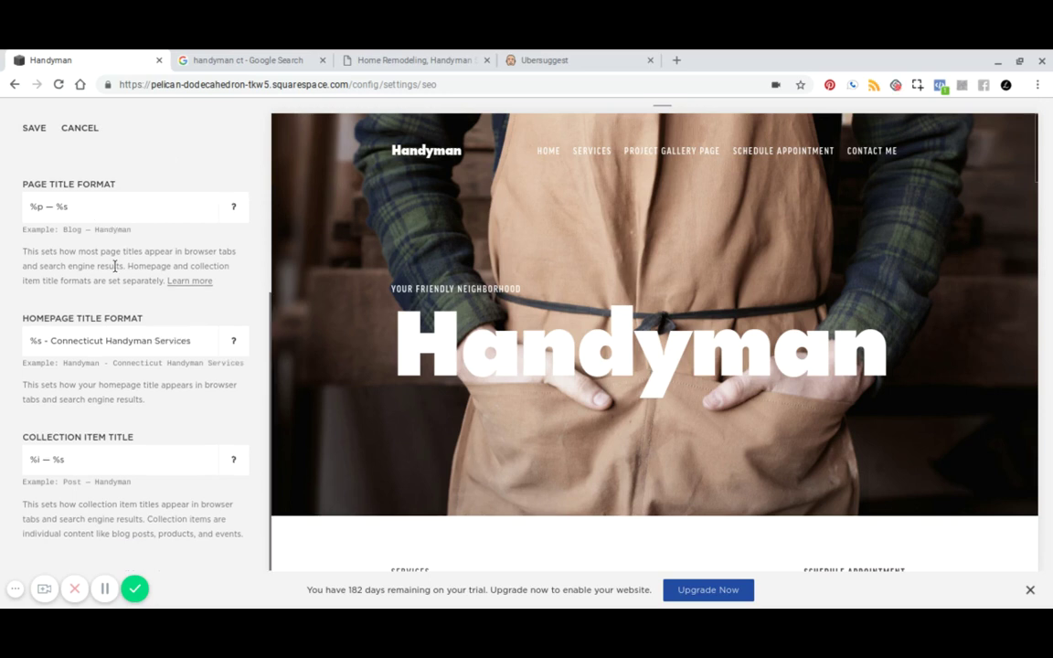
Insert "%p |" before the site title variable in the collection item title format, save the SEO settings and return to the settings list
{"action": "scroll", "coordinate": [115, 266], "scroll_direction": "up", "scroll_amount": 2}
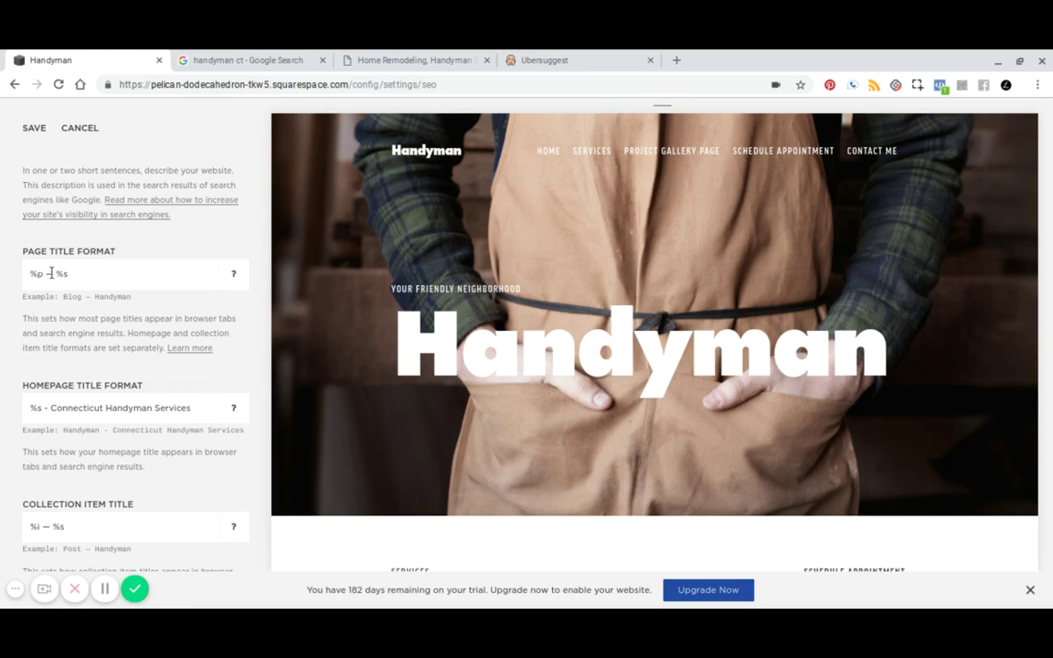
{"action": "scroll", "coordinate": [85, 312], "scroll_direction": "down", "scroll_amount": 2}
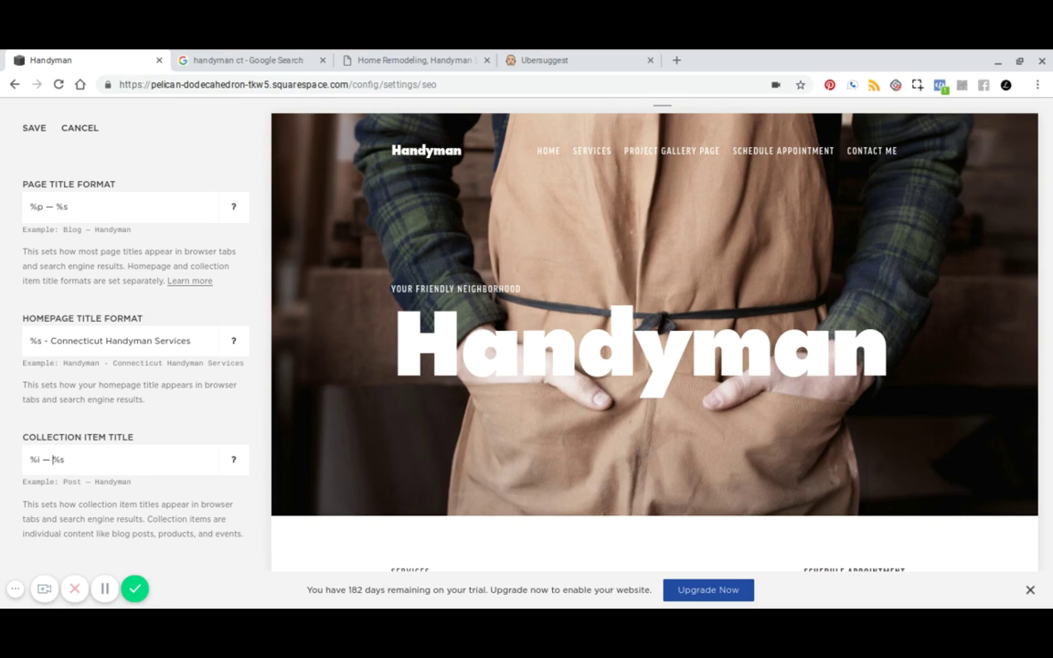
{"action": "left_click", "coordinate": [60, 459]}
{"action": "type", "text": "%s"}
{"action": "key", "text": "BackSpace"}
{"action": "type", "text": "p | %"}
{"action": "scroll", "coordinate": [97, 460], "scroll_direction": "up", "scroll_amount": 3}
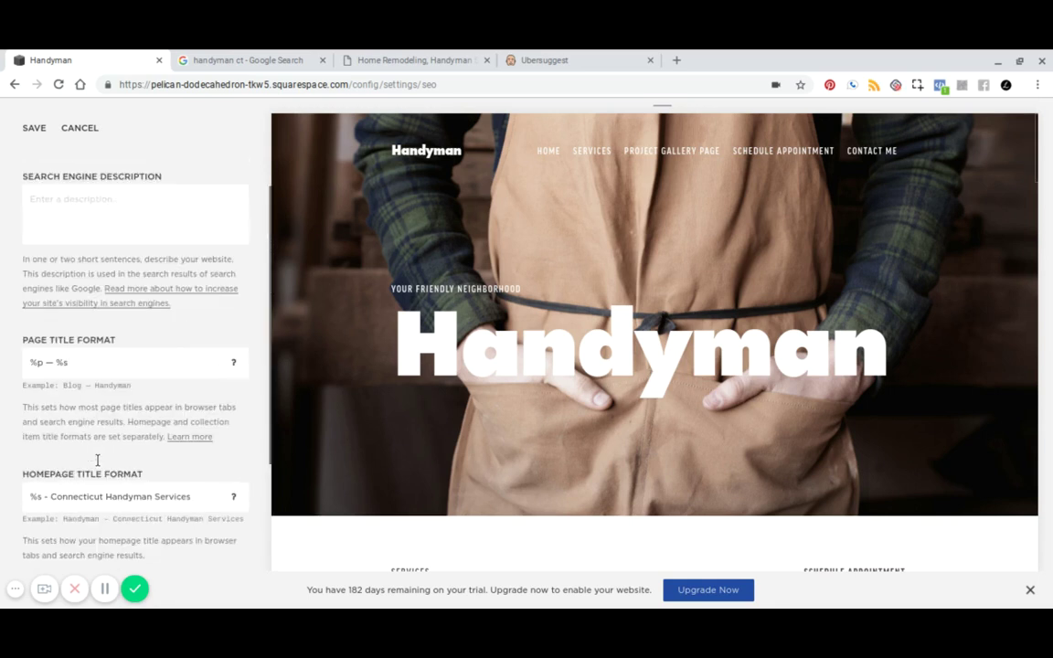
{"action": "left_click", "coordinate": [31, 131]}
{"action": "left_click", "coordinate": [31, 136]}
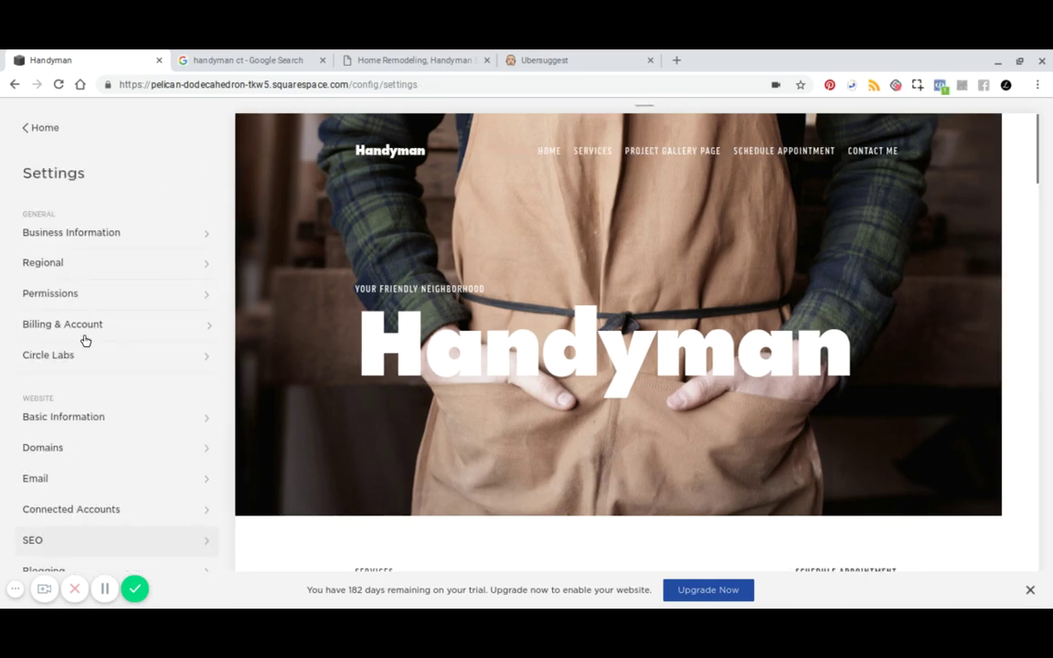
In the Blogging settings, reduce the post URL format to %t, enable AMP and save the changes
{"action": "scroll", "coordinate": [85, 341], "scroll_direction": "down", "scroll_amount": 3}
{"action": "left_click", "coordinate": [64, 350]}
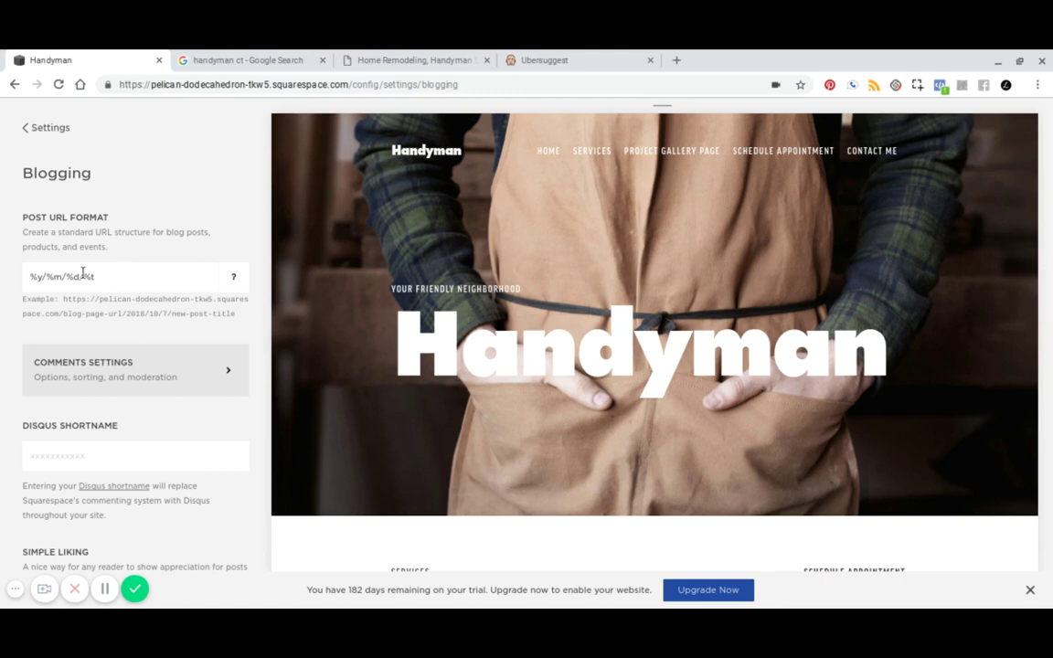
{"action": "left_click_drag", "start_coordinate": [82, 274], "coordinate": [9, 277]}
{"action": "key", "text": "BackSpace"}
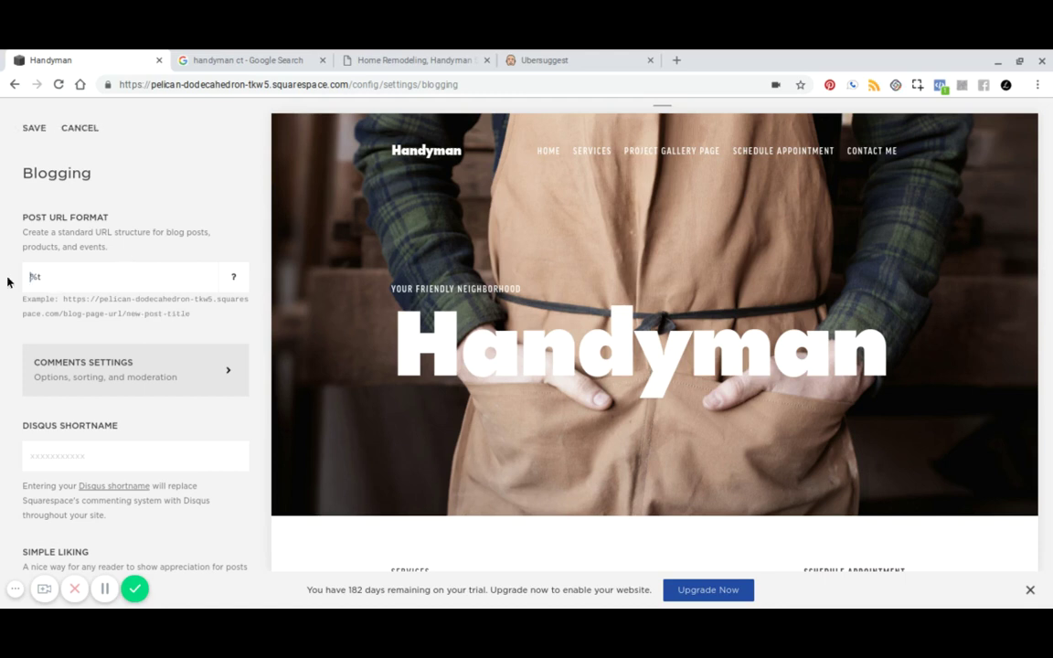
{"action": "scroll", "coordinate": [134, 367], "scroll_direction": "down", "scroll_amount": 3}
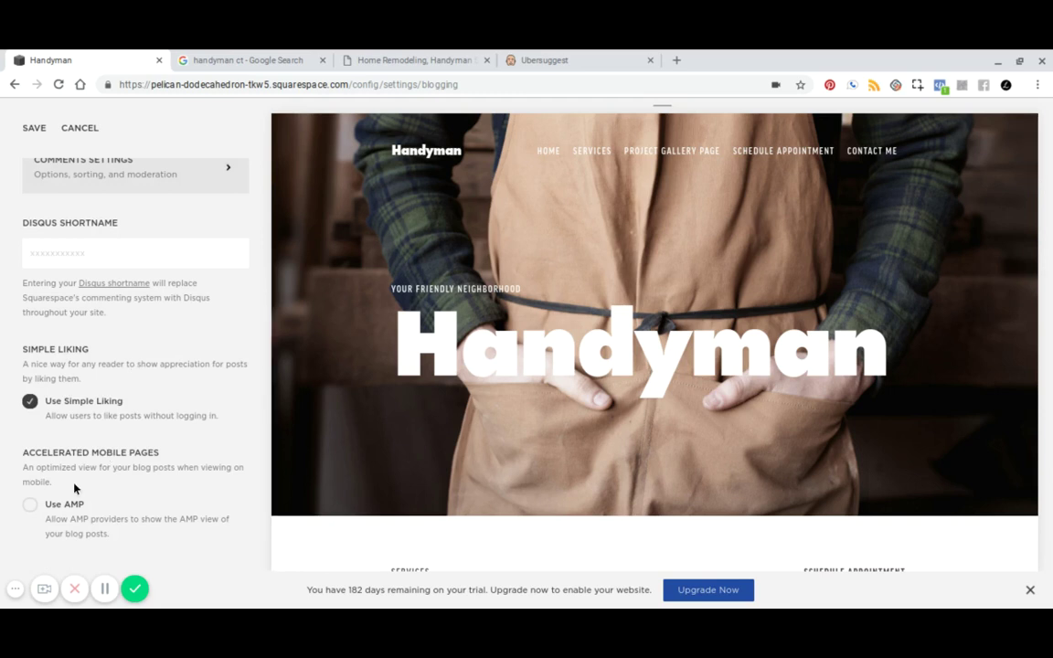
{"action": "left_click", "coordinate": [30, 504]}
{"action": "left_click", "coordinate": [28, 130]}
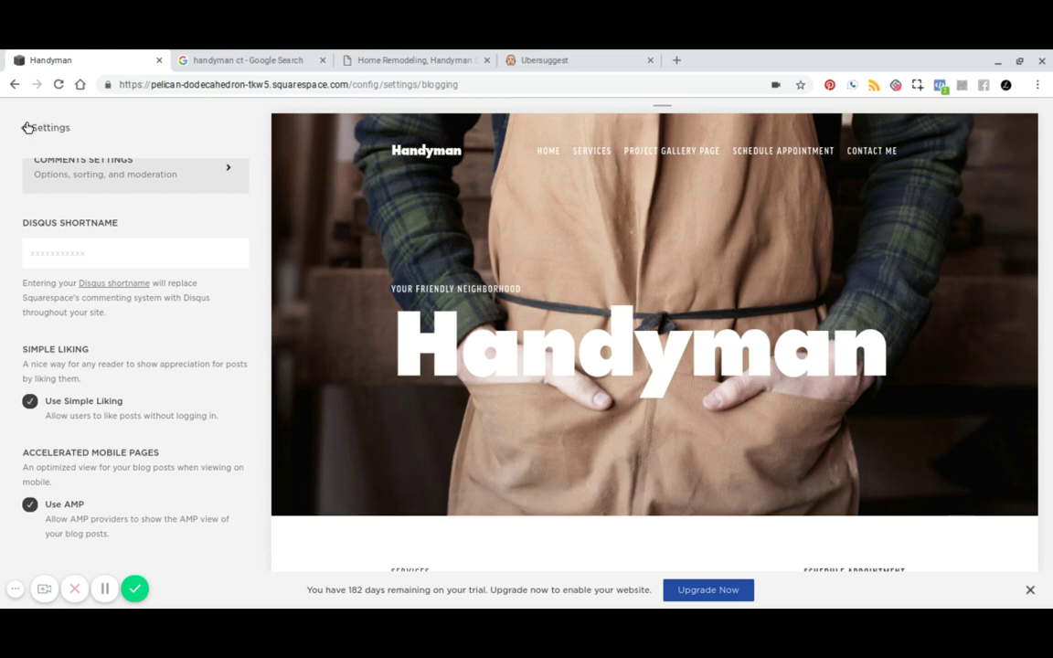
{"action": "left_click", "coordinate": [28, 128]}
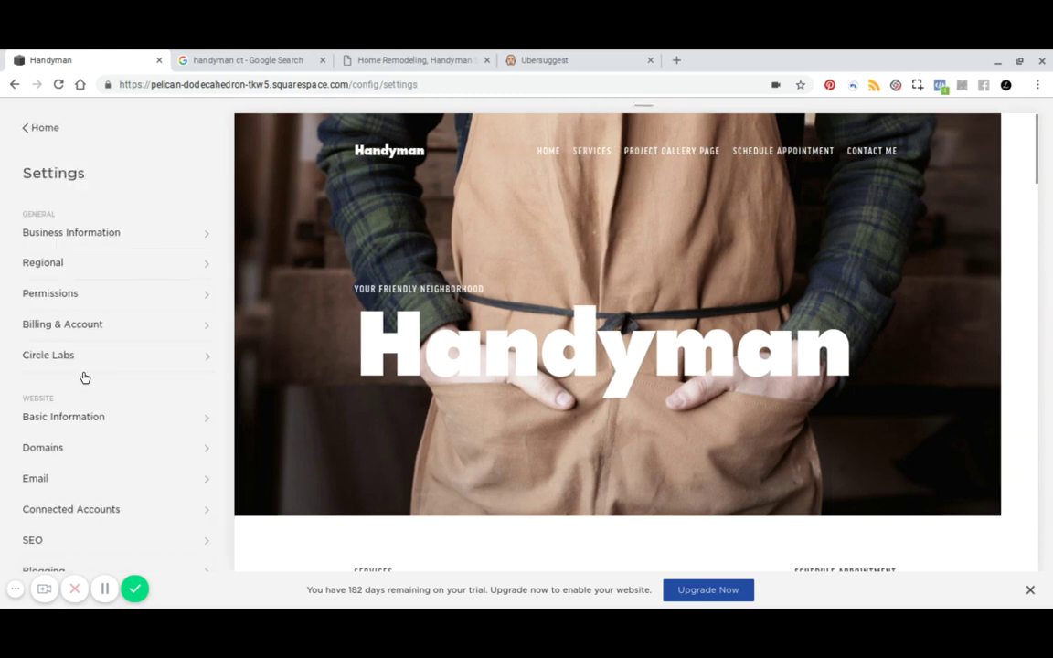
Enable HSTS Secure in the Security & SSL settings and save the change
{"action": "scroll", "coordinate": [83, 377], "scroll_direction": "down", "scroll_amount": 3}
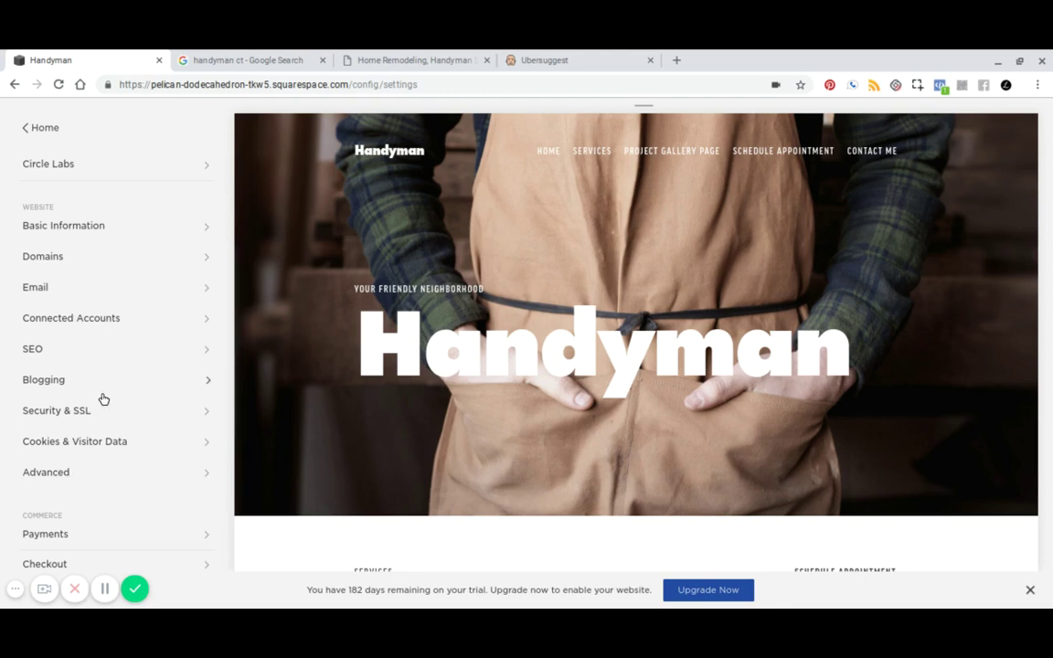
{"action": "left_click", "coordinate": [78, 414]}
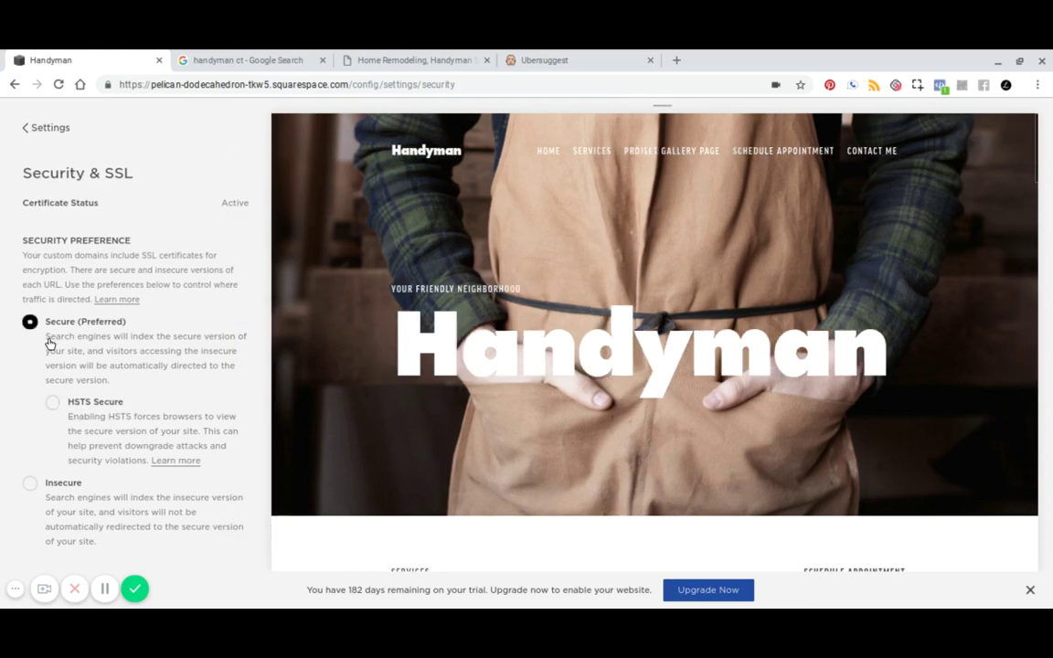
{"action": "left_click", "coordinate": [53, 403]}
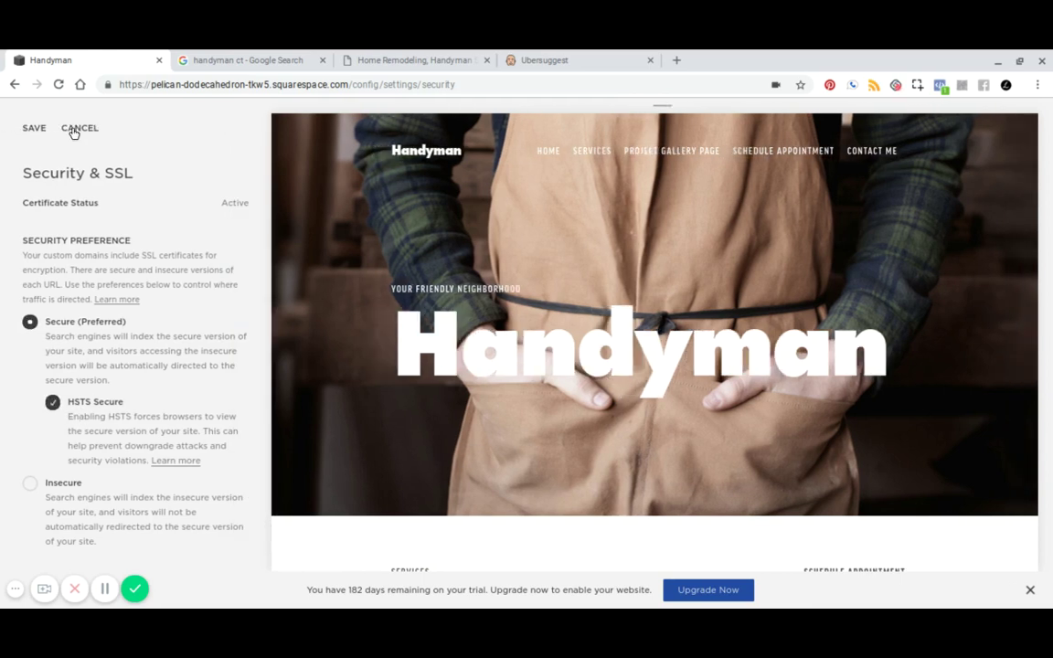
{"action": "left_click", "coordinate": [18, 129]}
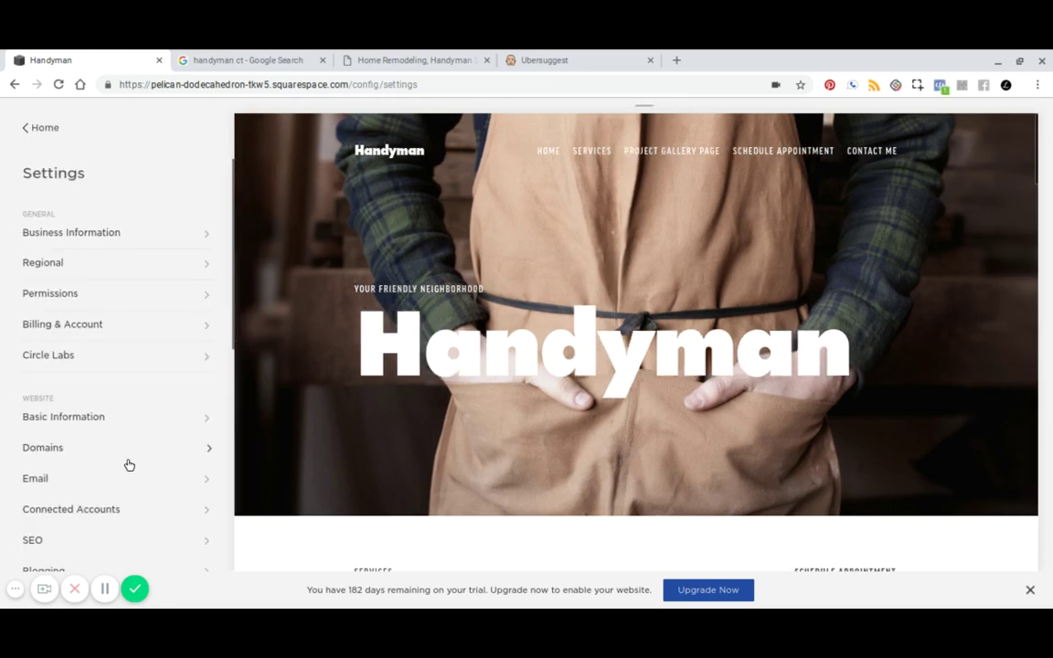
Review the options in the website's Advanced settings, such as External Services, Code Injection and URL Mappings, and return to the settings list
{"action": "scroll", "coordinate": [52, 415], "scroll_direction": "down", "scroll_amount": 3}
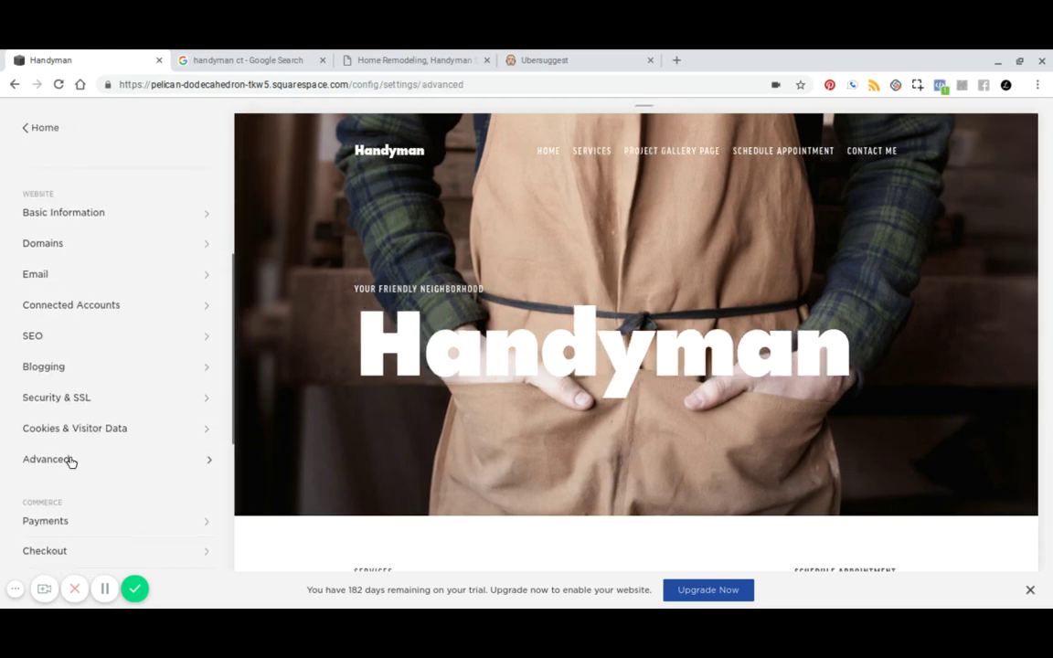
{"action": "left_click", "coordinate": [71, 461]}
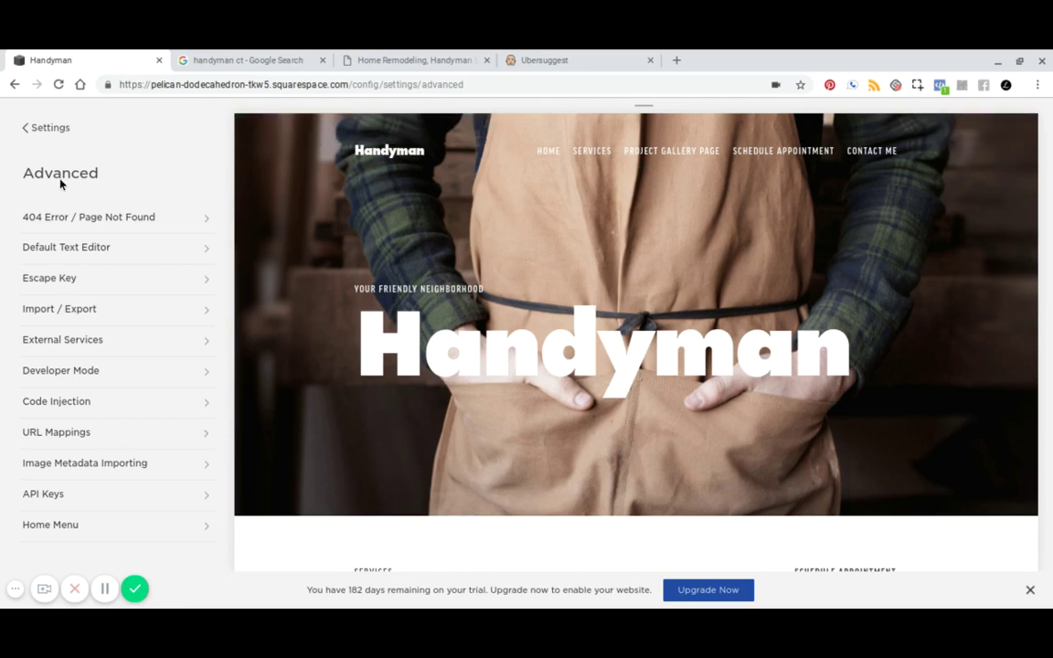
{"action": "left_click", "coordinate": [22, 135]}
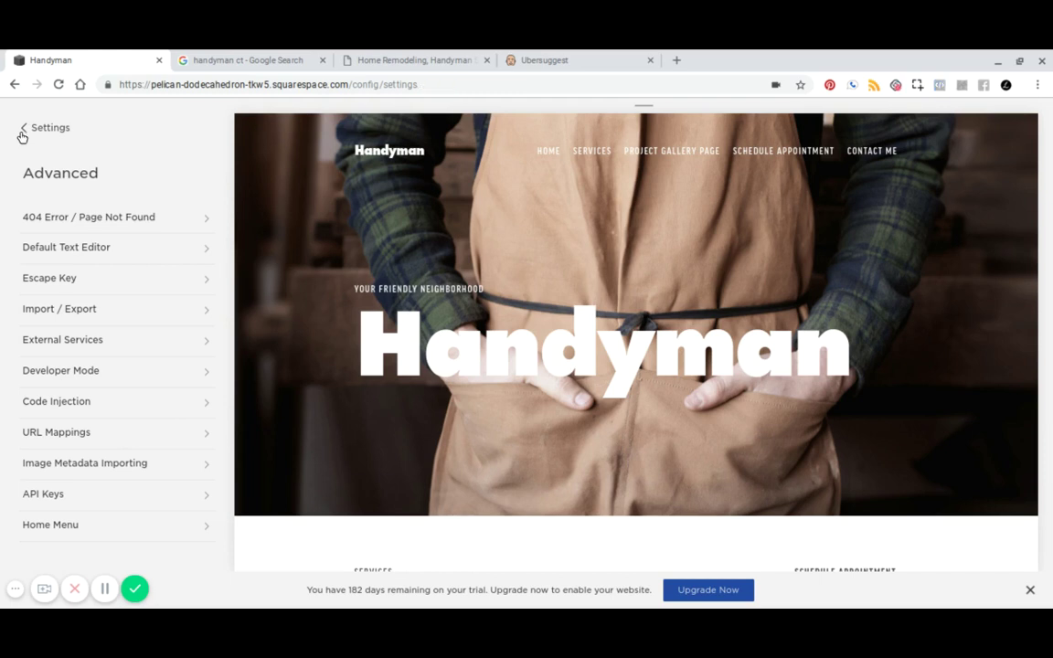
{"action": "scroll", "coordinate": [75, 331], "scroll_direction": "down", "scroll_amount": 5}
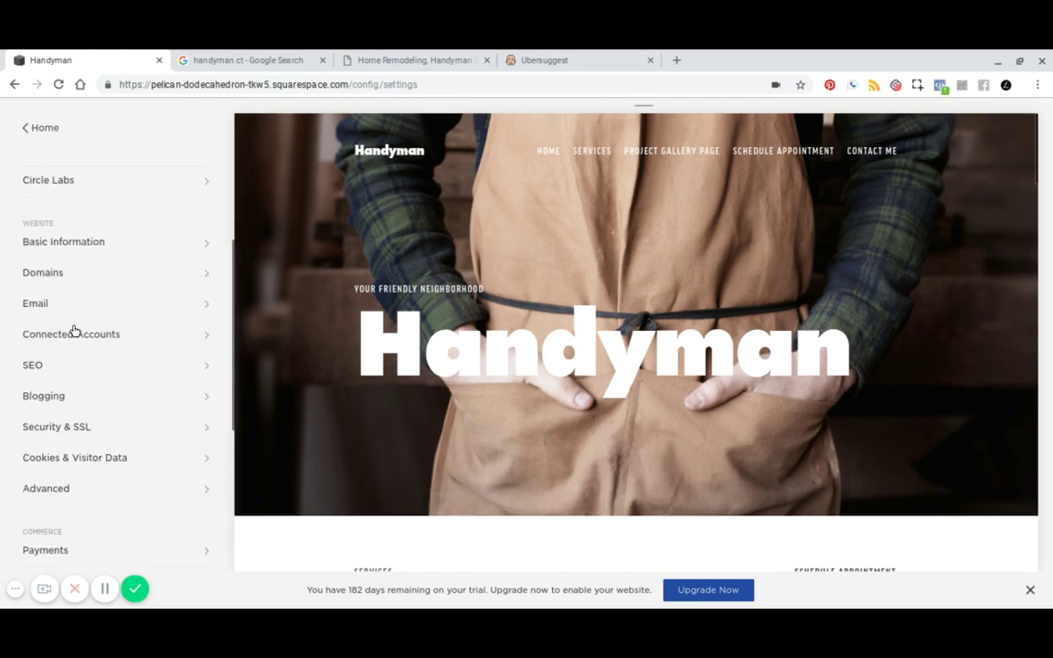
{"action": "scroll", "coordinate": [105, 313], "scroll_direction": "down", "scroll_amount": 1}
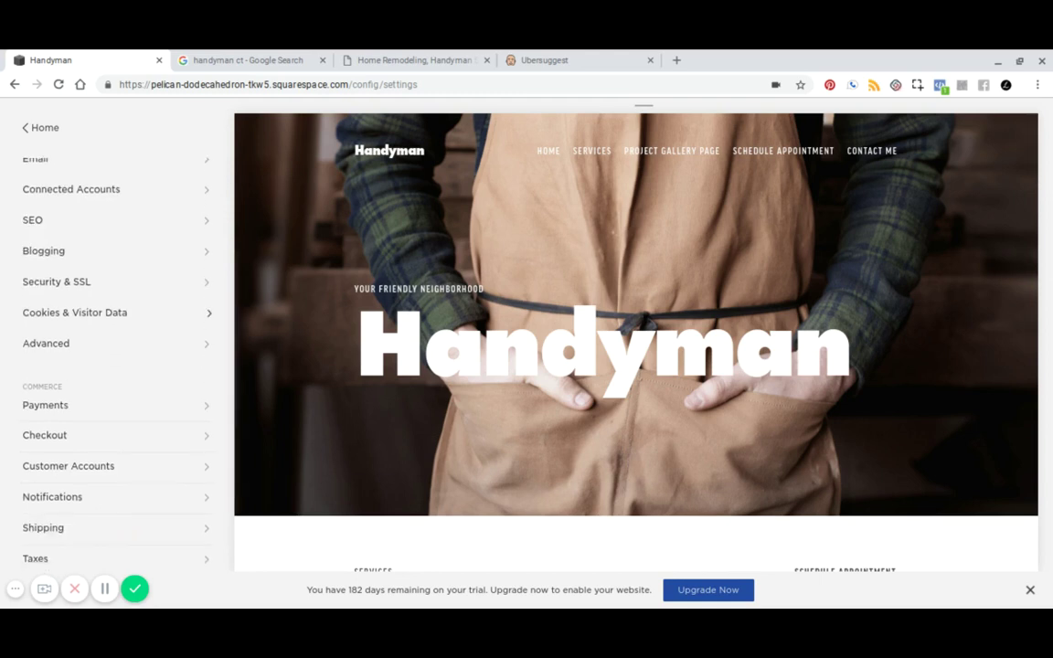
{"action": "left_click", "coordinate": [76, 345]}
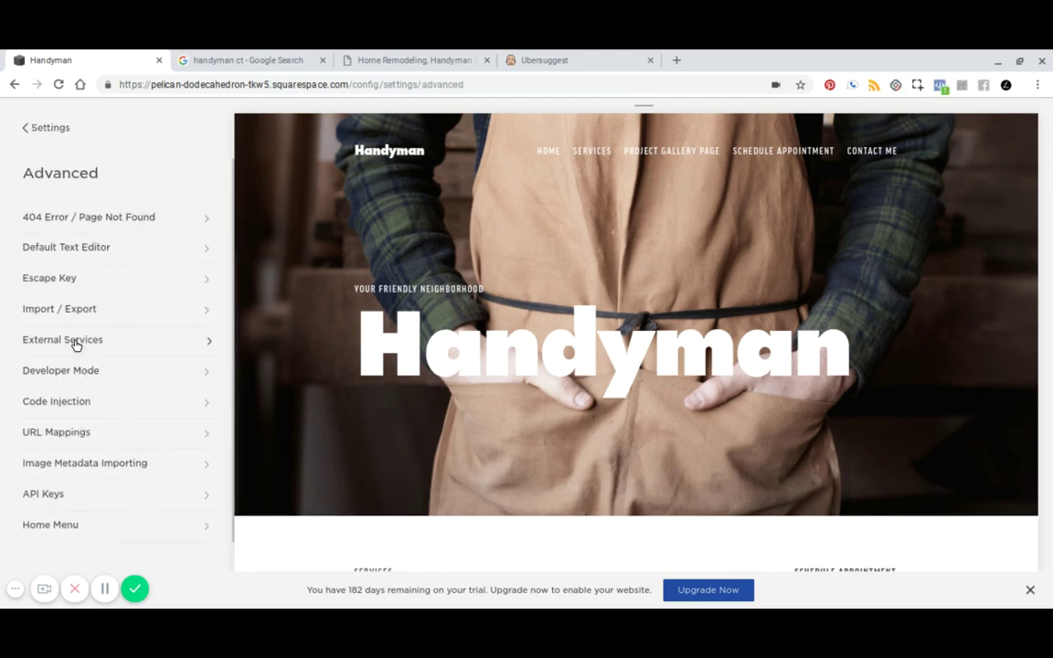
{"action": "left_click", "coordinate": [22, 125]}
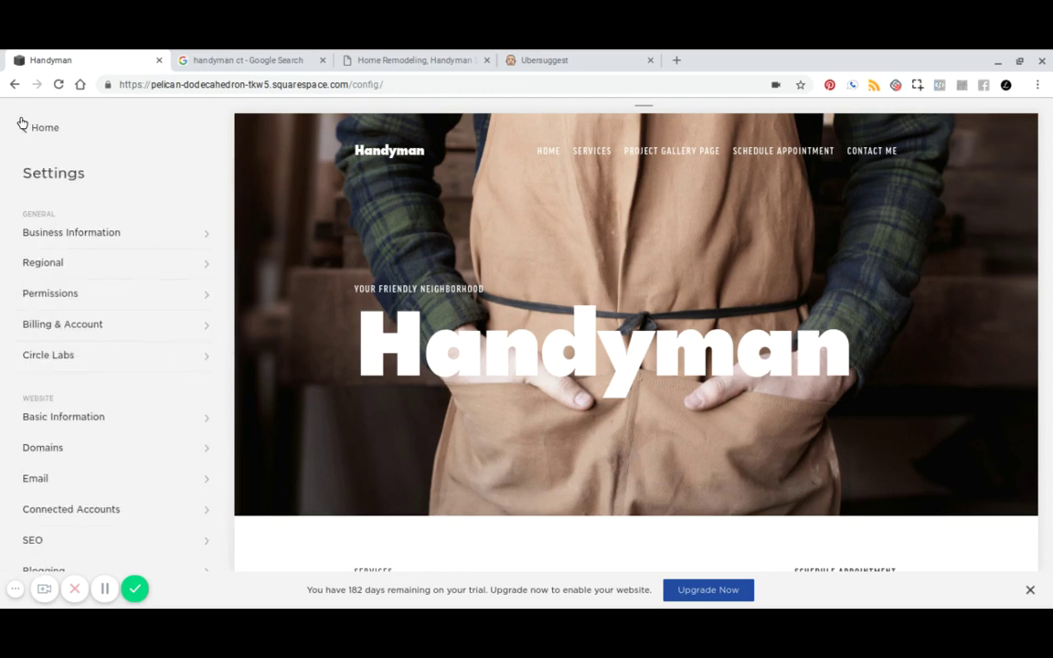
Go to the site's pages, look over the home page and check the Summary section's basic and header code injection settings without changing them
{"action": "left_click", "coordinate": [22, 126]}
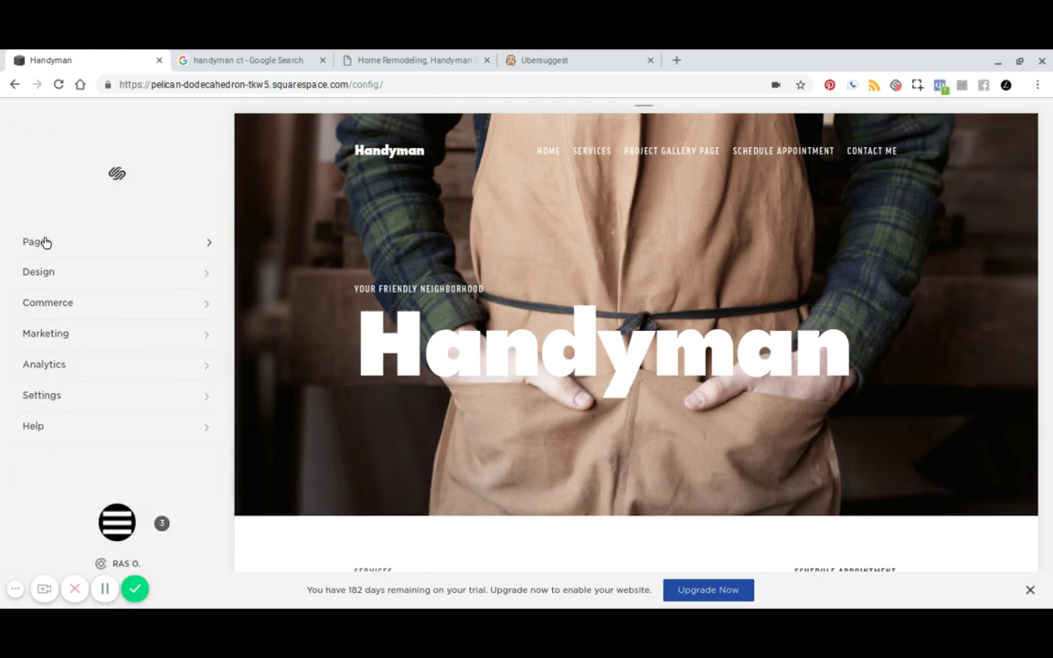
{"action": "left_click", "coordinate": [46, 239]}
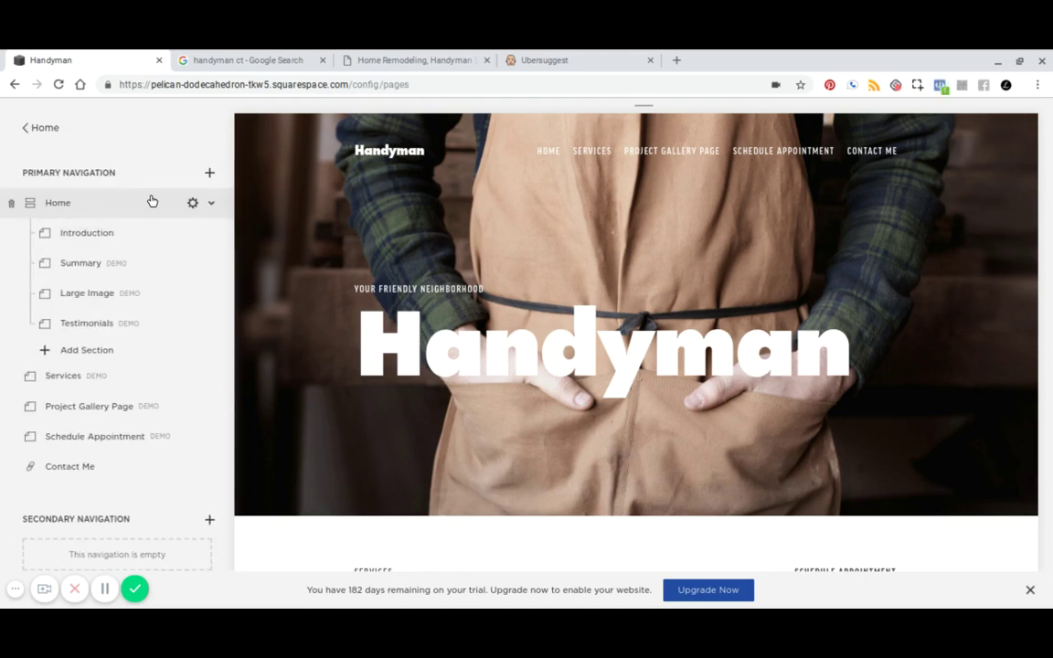
{"action": "mouse_move", "coordinate": [399, 252]}
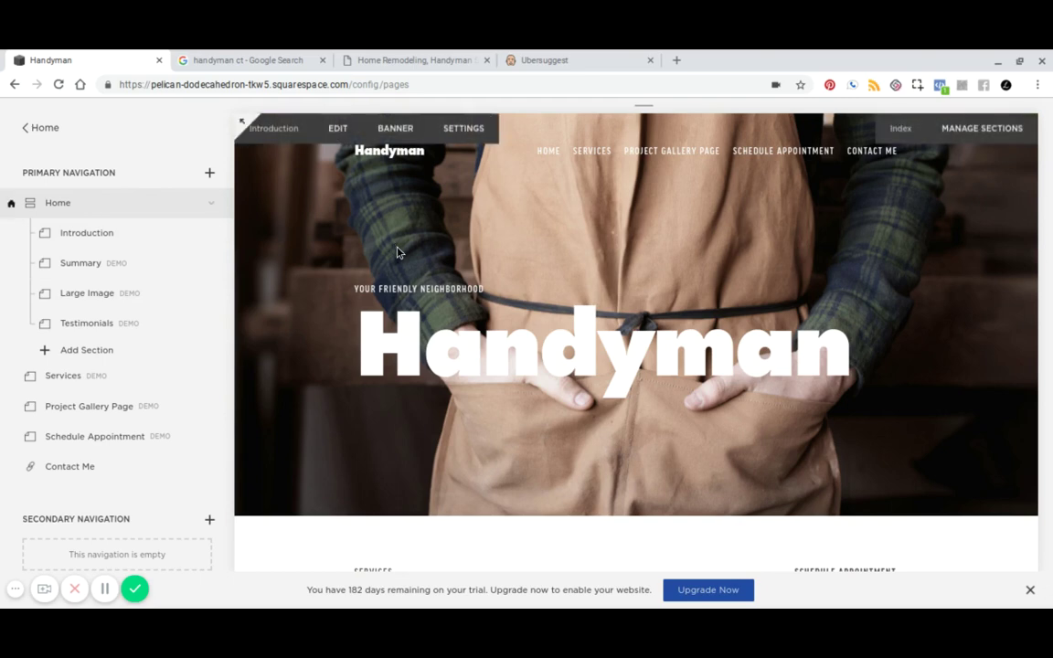
{"action": "scroll", "coordinate": [399, 252], "scroll_direction": "down", "scroll_amount": 5}
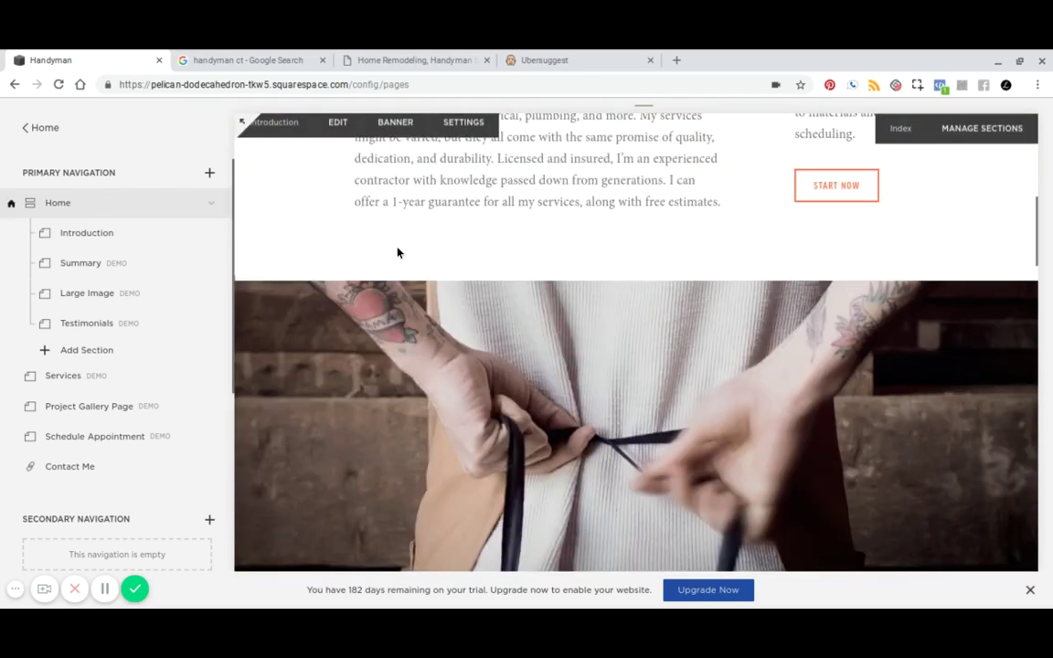
{"action": "scroll", "coordinate": [399, 252], "scroll_direction": "up", "scroll_amount": 3}
{"action": "scroll", "coordinate": [242, 121], "scroll_direction": "up", "scroll_amount": 2}
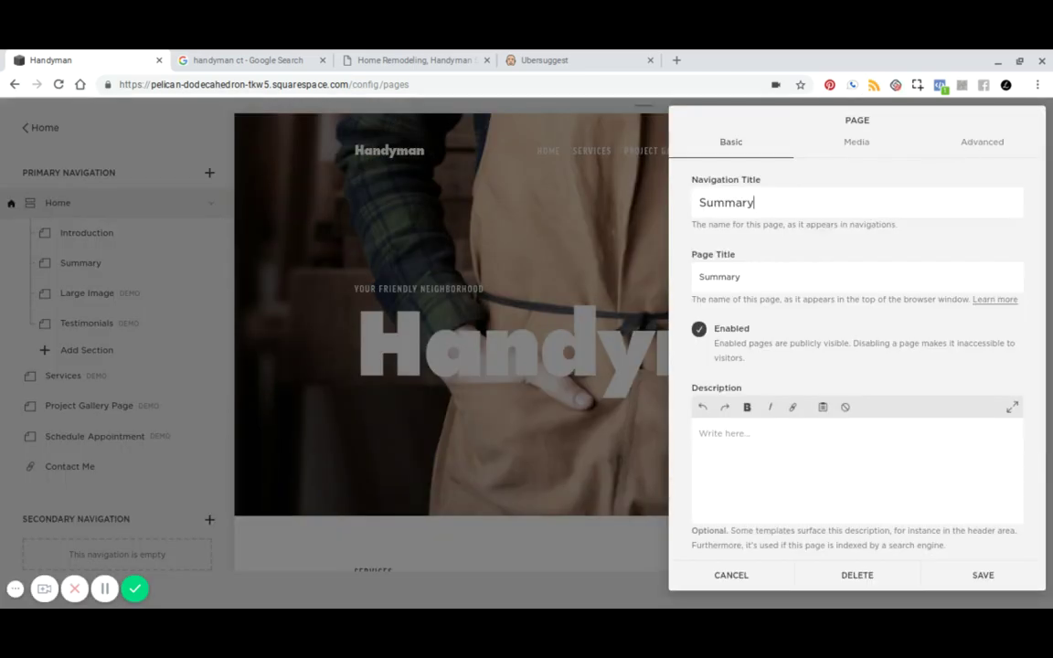
{"action": "left_click", "coordinate": [984, 145]}
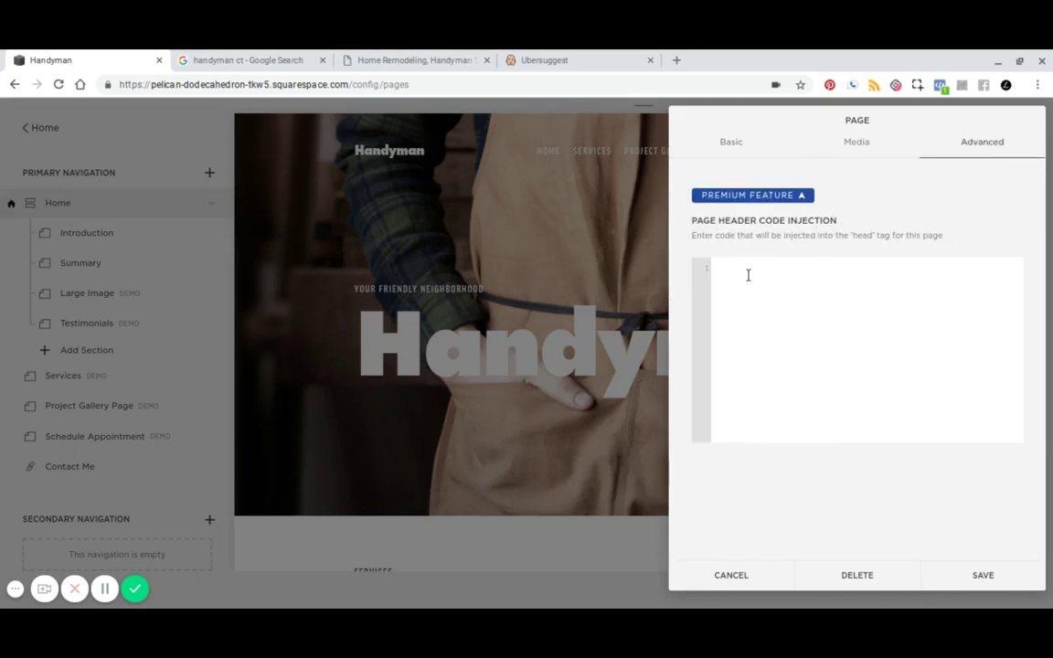
{"action": "left_click", "coordinate": [768, 575]}
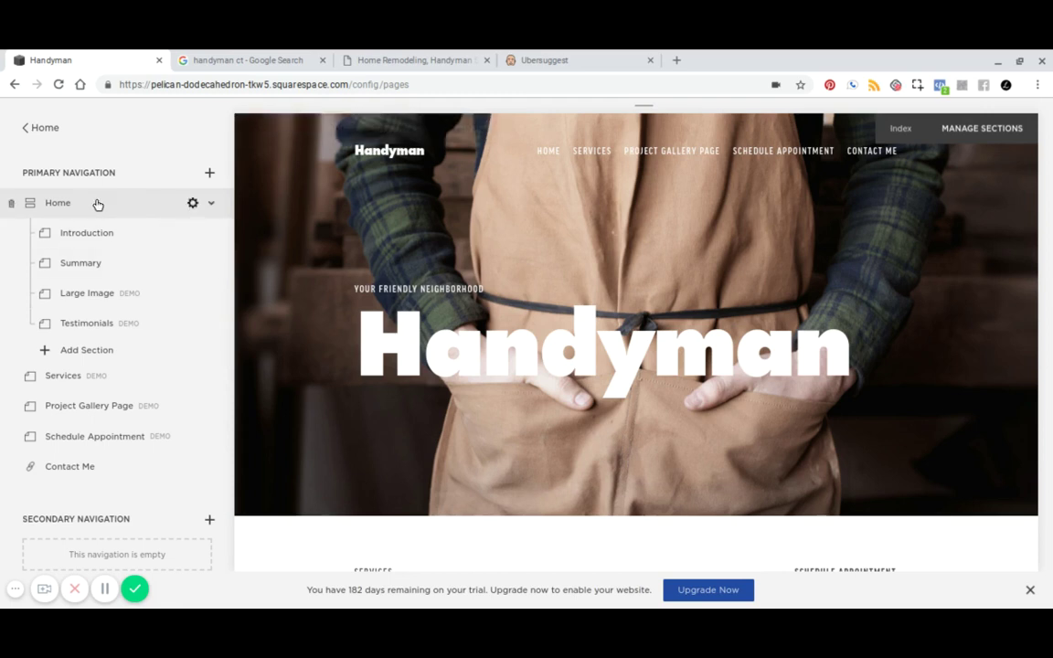
In the home page's settings, change the page title to Handyman, leaving the navigation title as it is
{"action": "left_click", "coordinate": [150, 209]}
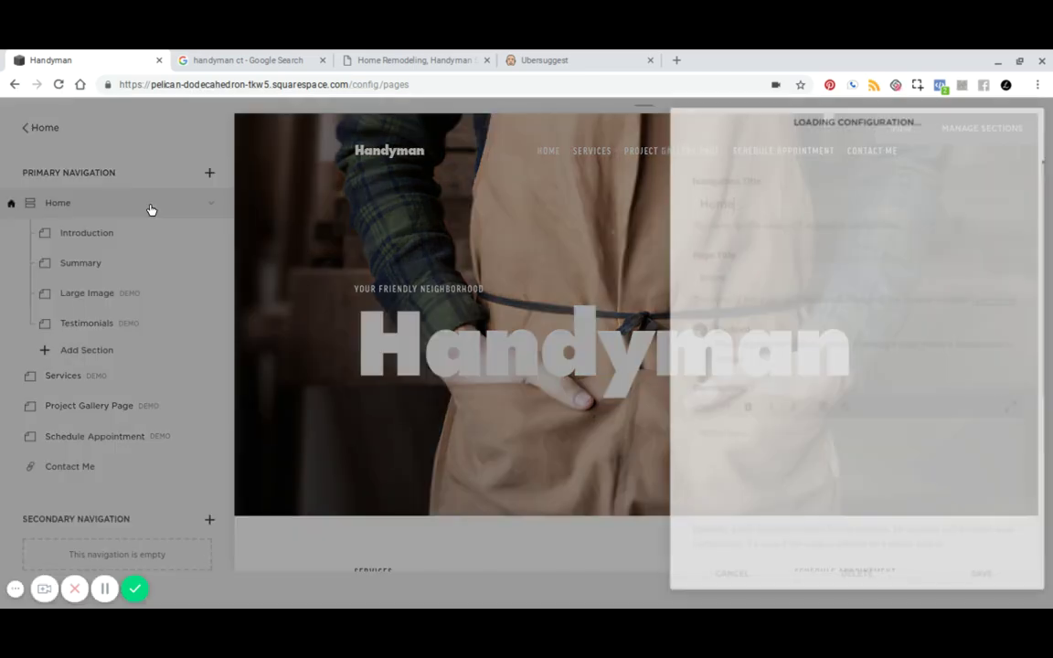
{"action": "left_click", "coordinate": [750, 279]}
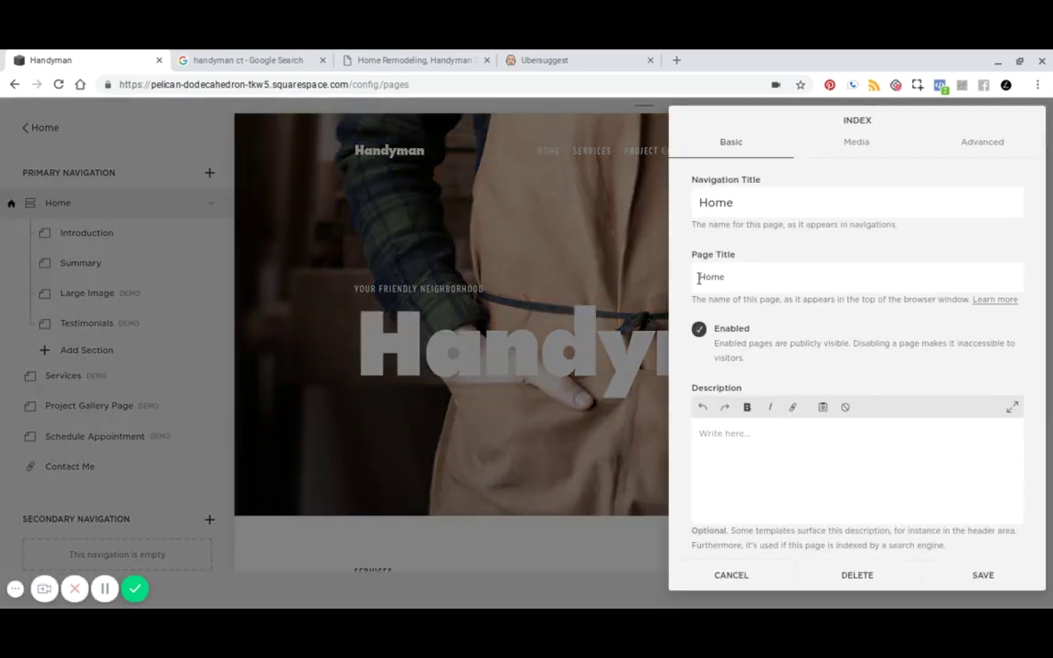
{"action": "left_click_drag", "start_coordinate": [727, 277], "coordinate": [693, 278]}
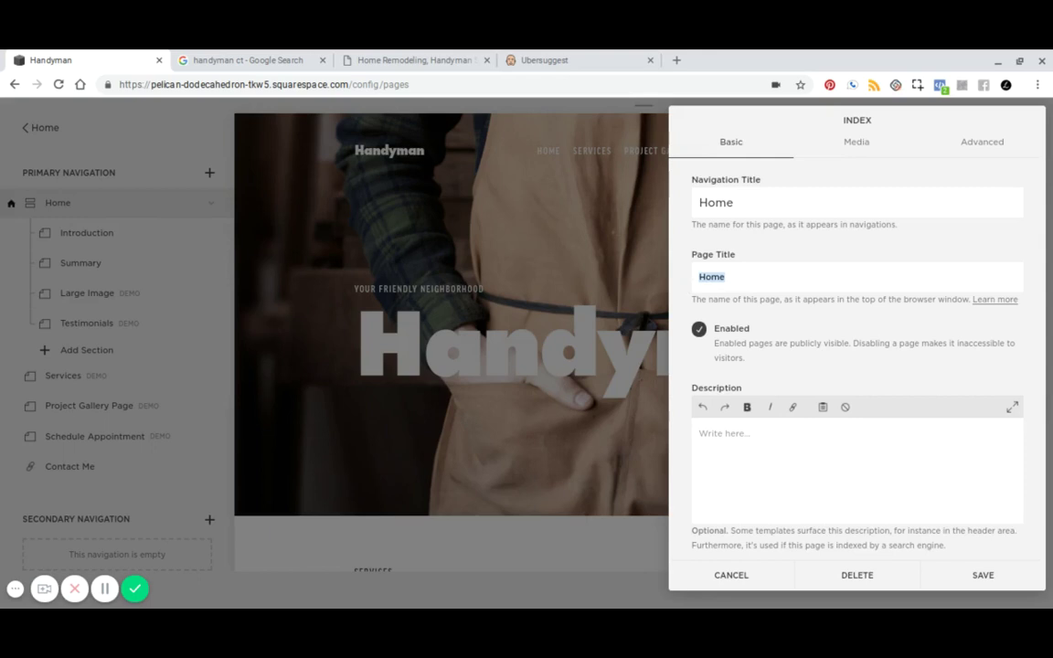
{"action": "type", "text": "-"}
{"action": "key", "text": "BackSpace"}
{"action": "type", "text": "Handyman"}
Enter the home page description "Find out why we're the best in CT." and save the page settings
{"action": "left_click", "coordinate": [753, 459]}
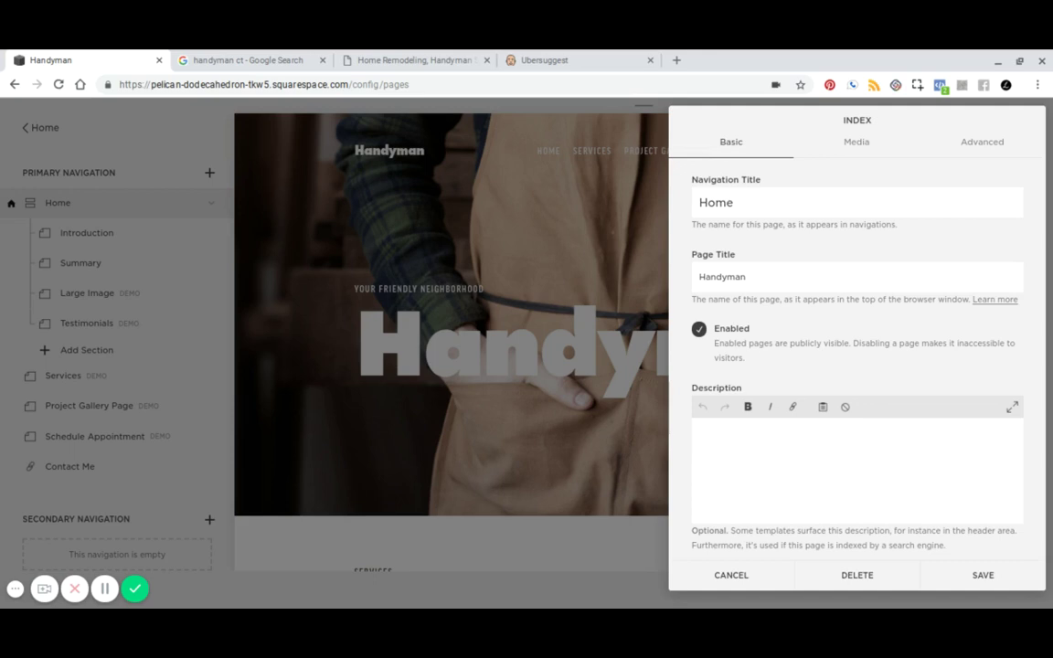
{"action": "type", "text": "Find out why we're the best"}
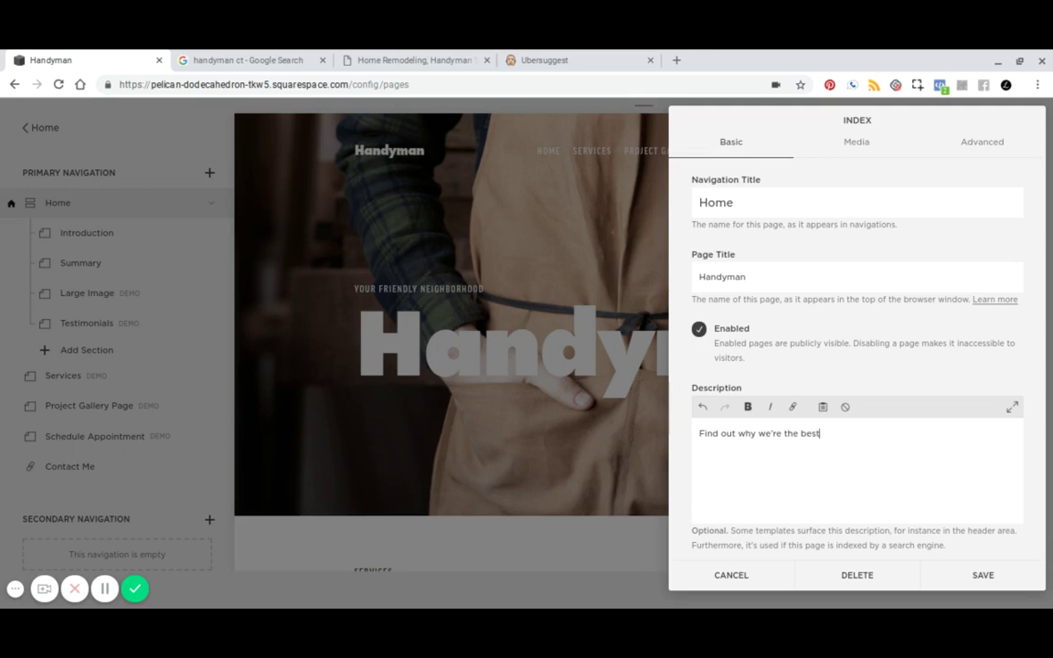
{"action": "type", "text": " in CT."}
{"action": "left_click", "coordinate": [984, 575]}
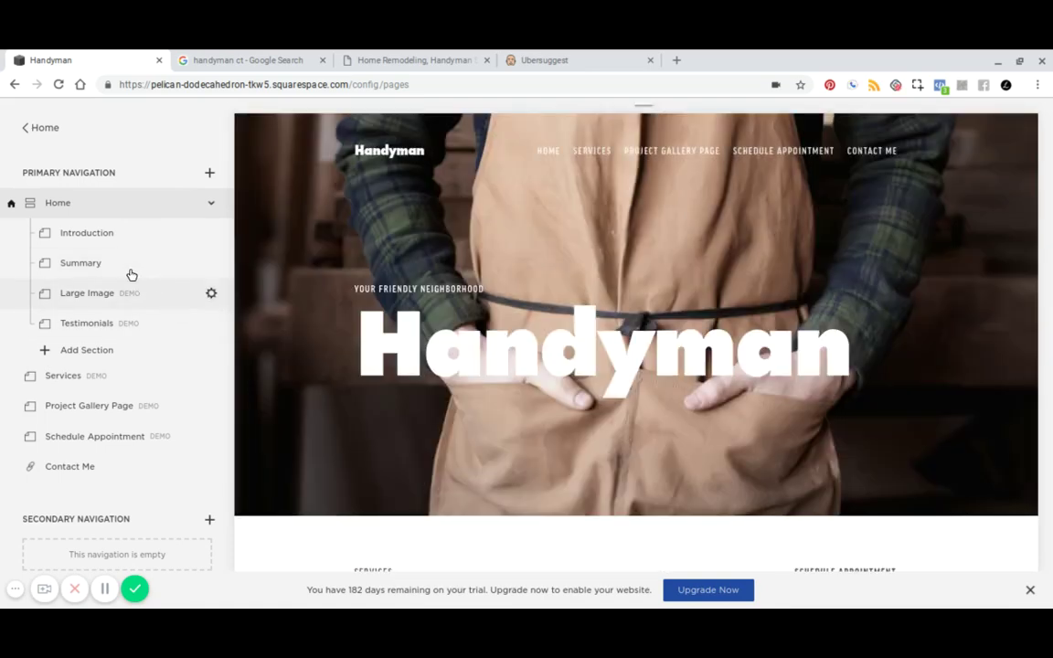
Look over the Testimonials section of the home page and the list of site pages
{"action": "left_click", "coordinate": [109, 325]}
{"action": "scroll", "coordinate": [458, 366], "scroll_direction": "down", "scroll_amount": 5}
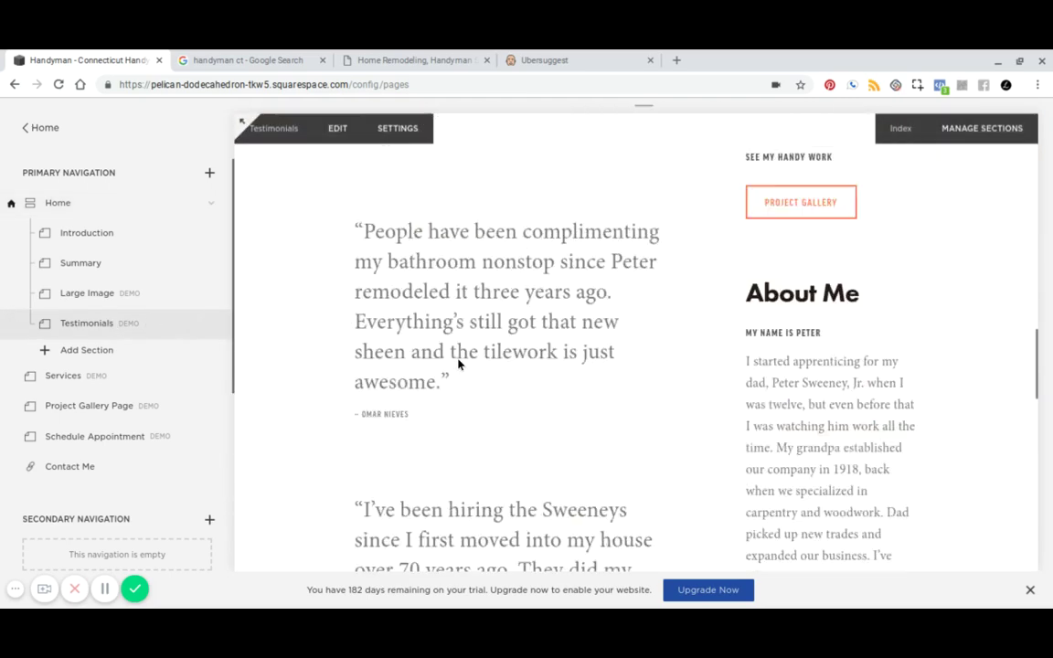
{"action": "scroll", "coordinate": [458, 366], "scroll_direction": "down", "scroll_amount": 3}
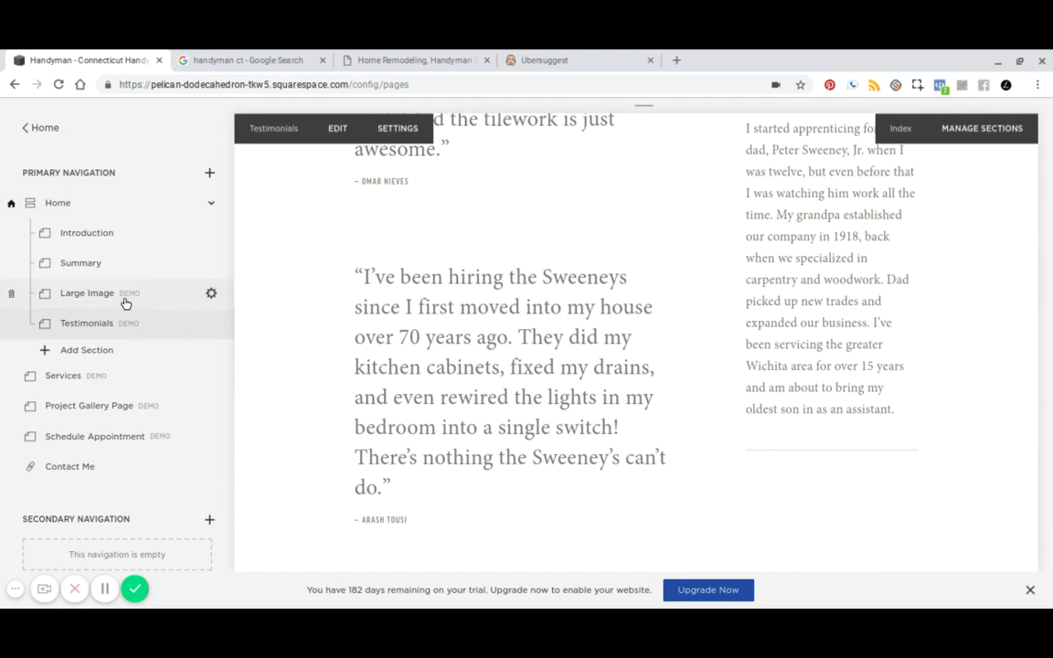
{"action": "scroll", "coordinate": [125, 303], "scroll_direction": "down", "scroll_amount": 1}
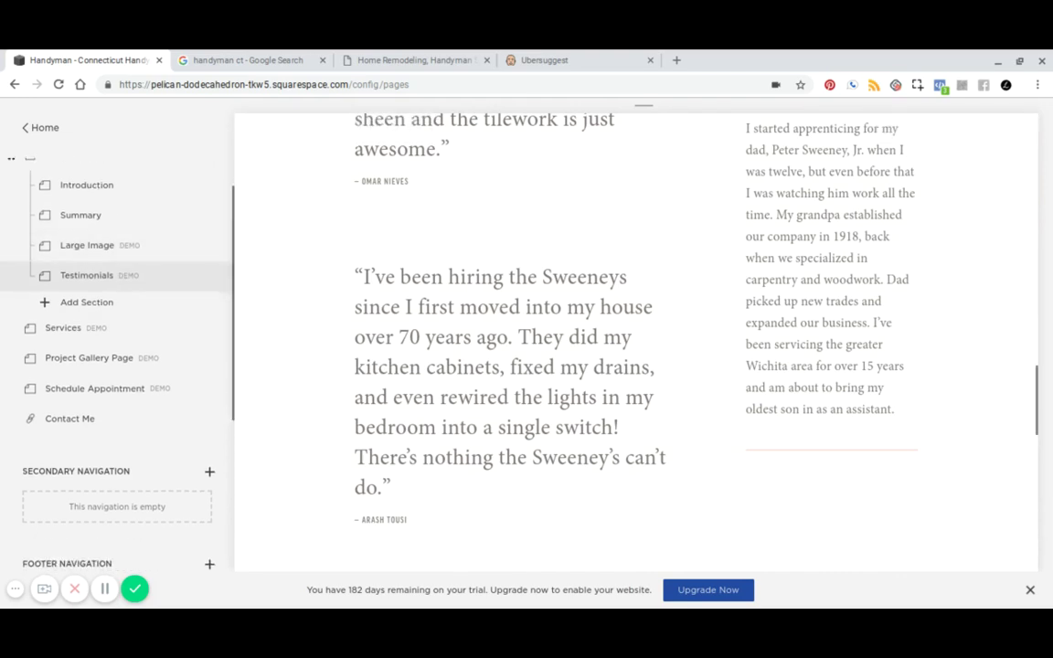
{"action": "scroll", "coordinate": [125, 247], "scroll_direction": "up", "scroll_amount": 1}
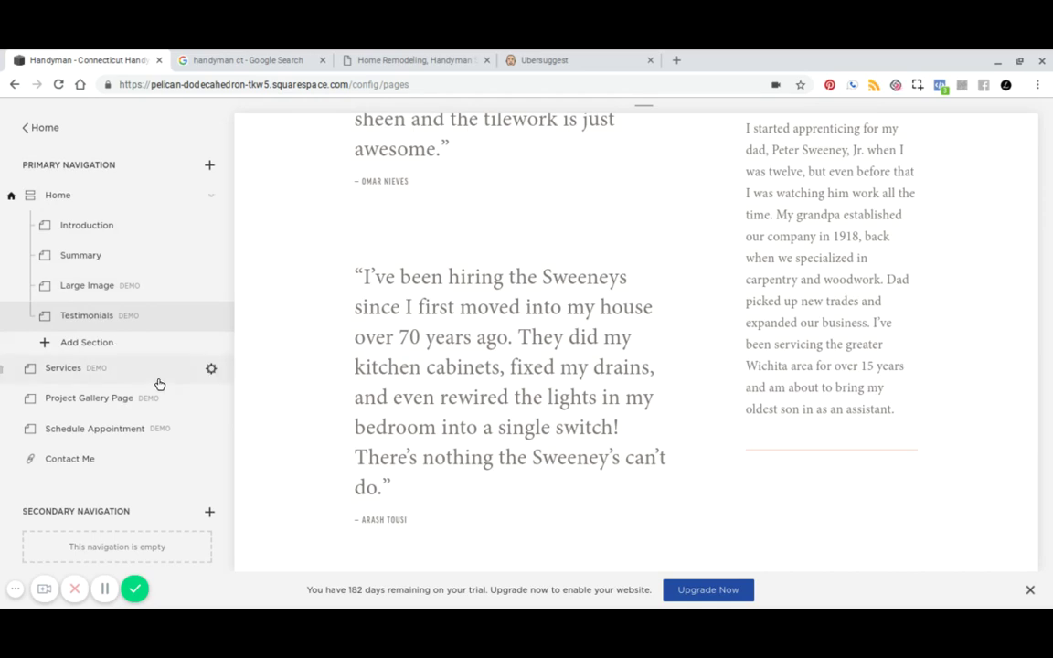
Check the Services page's title and description settings and save them with the existing title and no description
{"action": "left_click", "coordinate": [211, 371]}
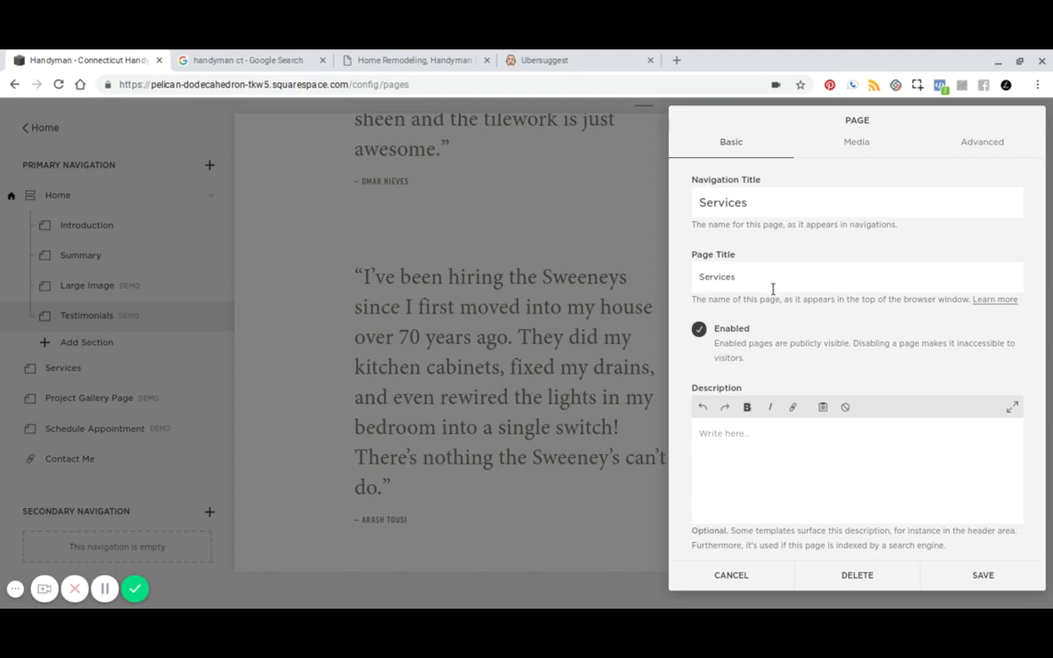
{"action": "left_click", "coordinate": [764, 444]}
{"action": "left_click", "coordinate": [982, 576]}
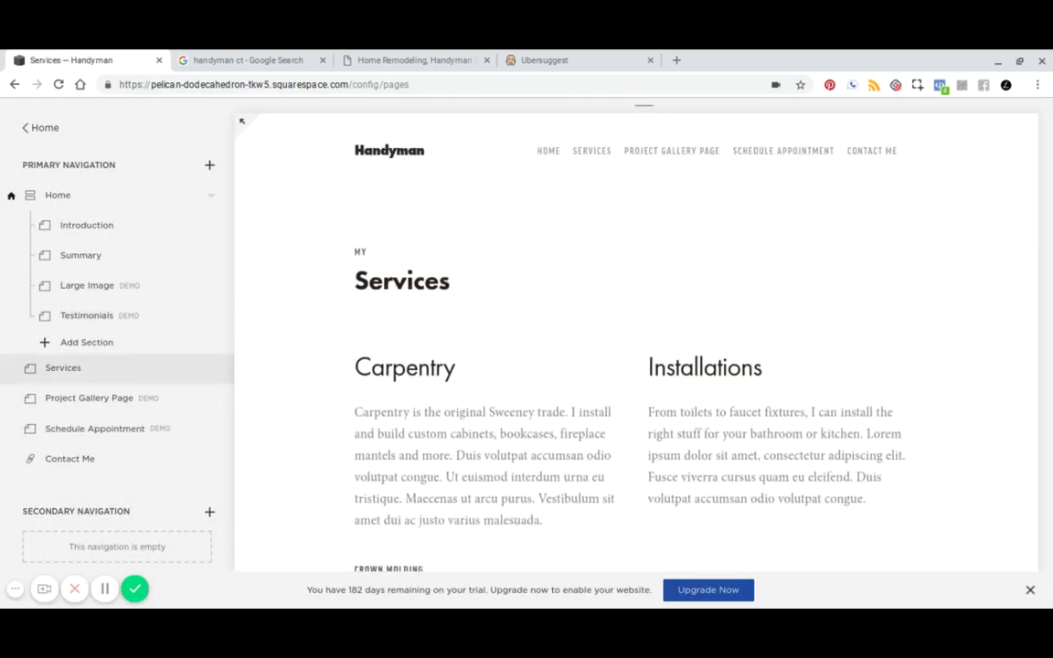
Try to view the site's sitemap at /sitemap.xml, and return to the site's management area at /config
{"action": "left_click", "coordinate": [354, 85]}
{"action": "left_click_drag", "start_coordinate": [400, 85], "coordinate": [447, 100]}
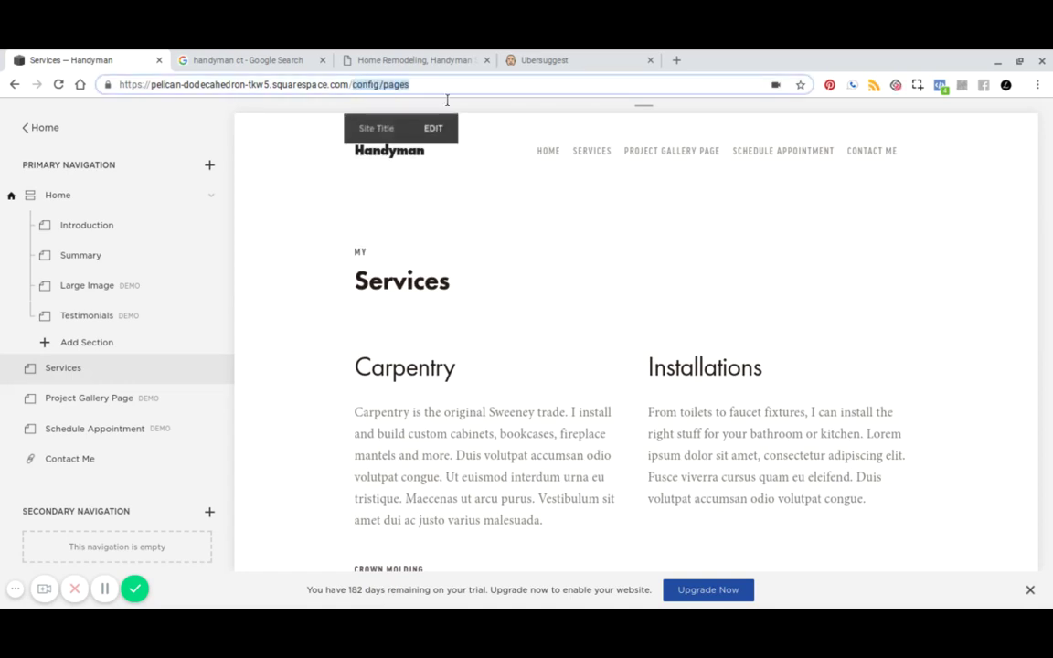
{"action": "key", "text": "BackSpace"}
{"action": "type", "text": "site"}
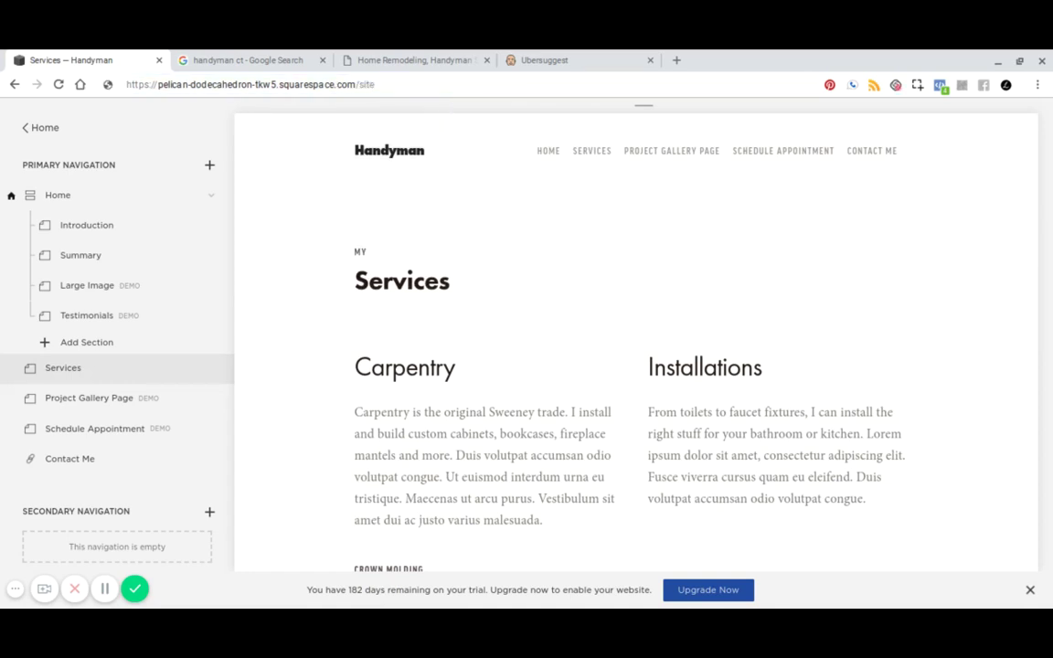
{"action": "type", "text": "map.xm"}
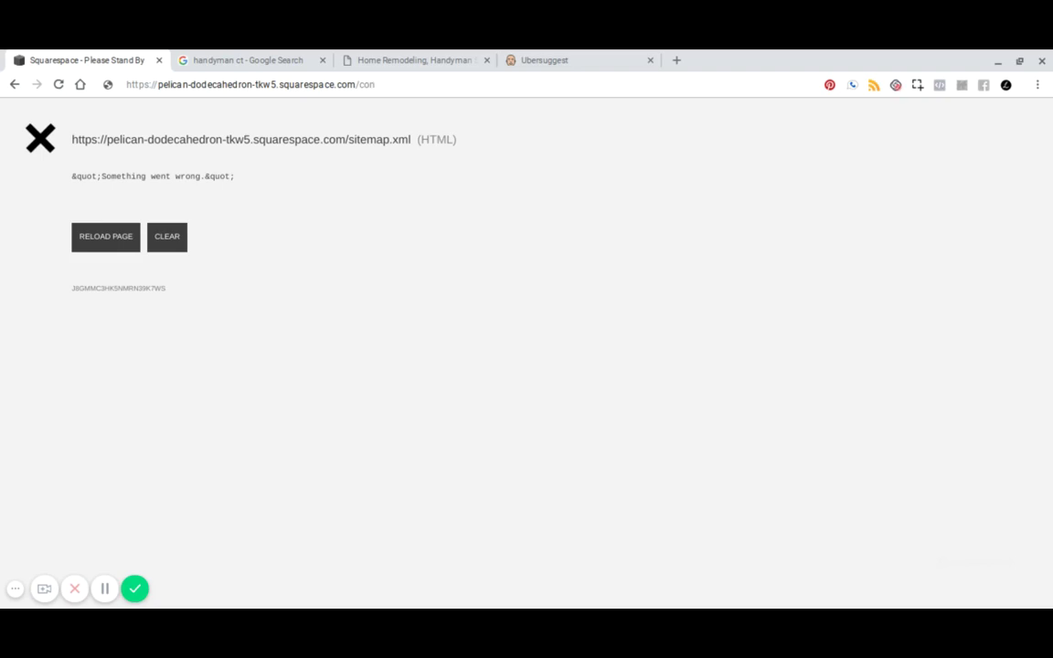
{"action": "type", "text": "fig"}
{"action": "key", "text": "Return"}
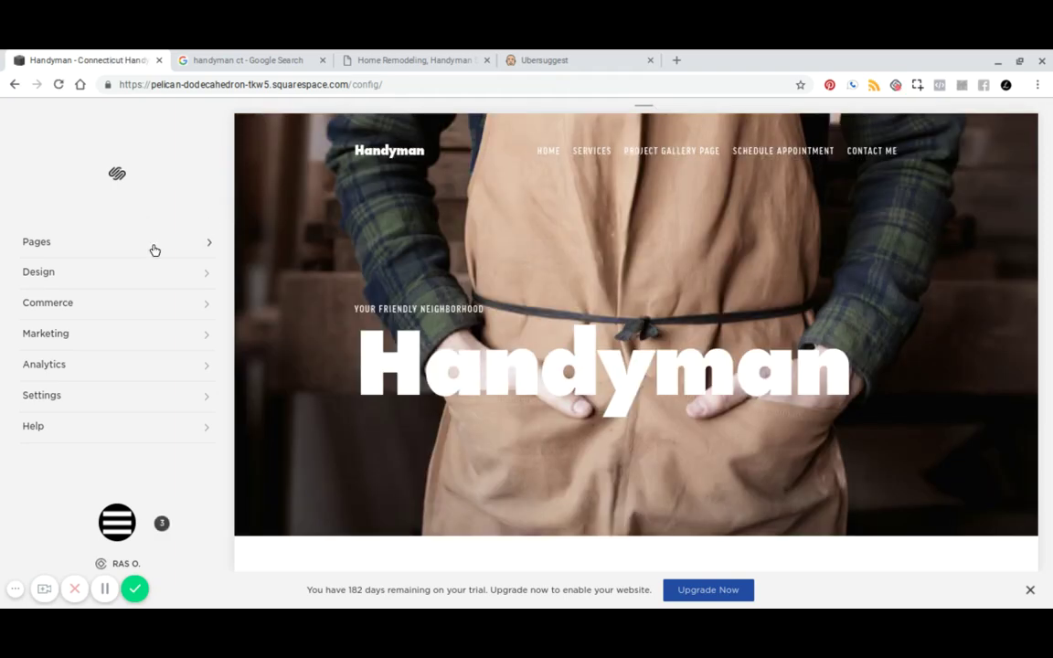
Add a blog page to the site's Not Linked pages, keeping the default name New Blog
{"action": "left_click", "coordinate": [154, 249]}
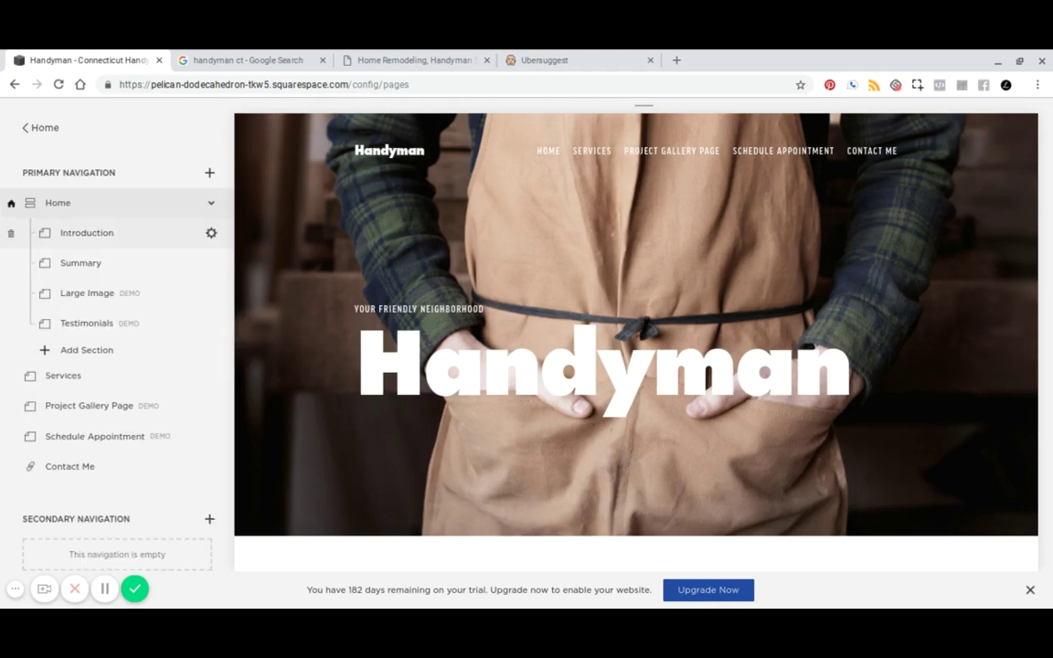
{"action": "scroll", "coordinate": [128, 340], "scroll_direction": "down", "scroll_amount": 1}
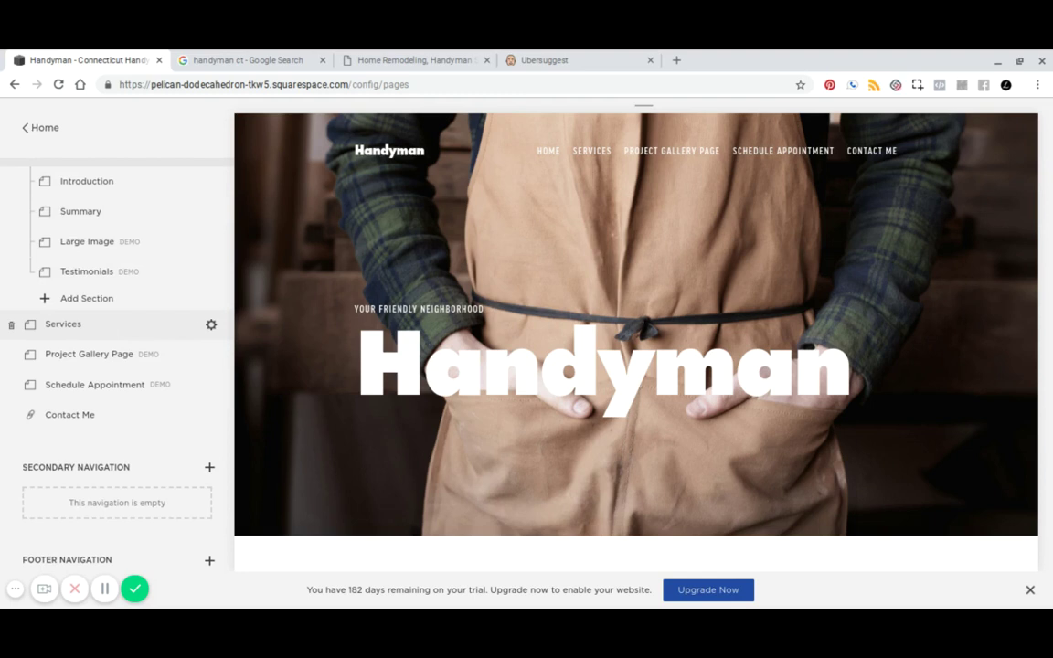
{"action": "scroll", "coordinate": [168, 371], "scroll_direction": "down", "scroll_amount": 5}
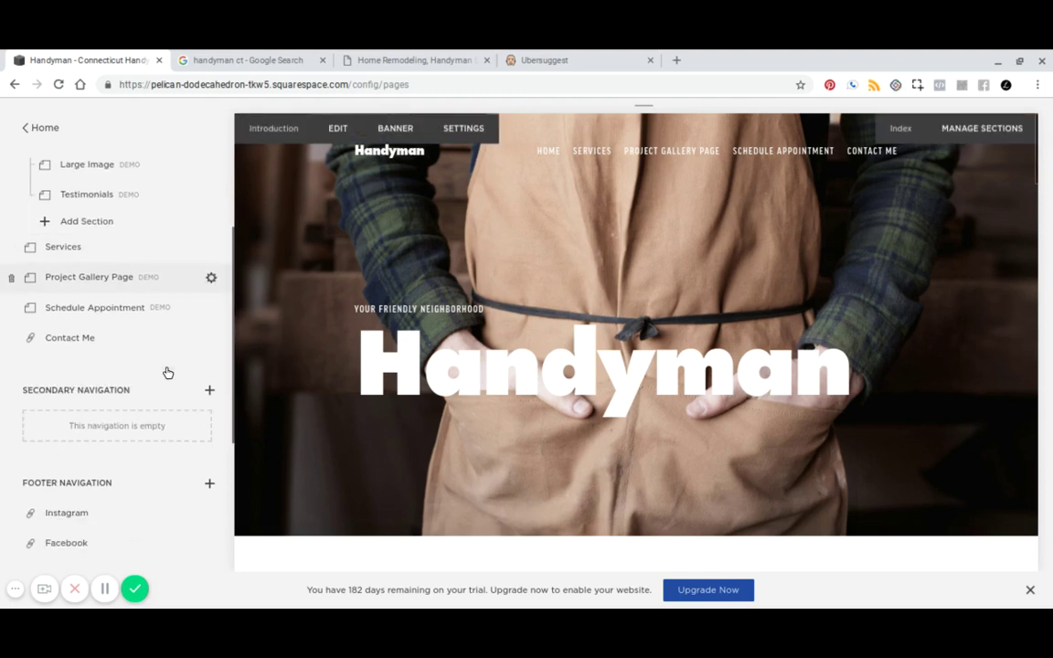
{"action": "scroll", "coordinate": [165, 372], "scroll_direction": "up", "scroll_amount": 5}
{"action": "scroll", "coordinate": [165, 371], "scroll_direction": "down", "scroll_amount": 6}
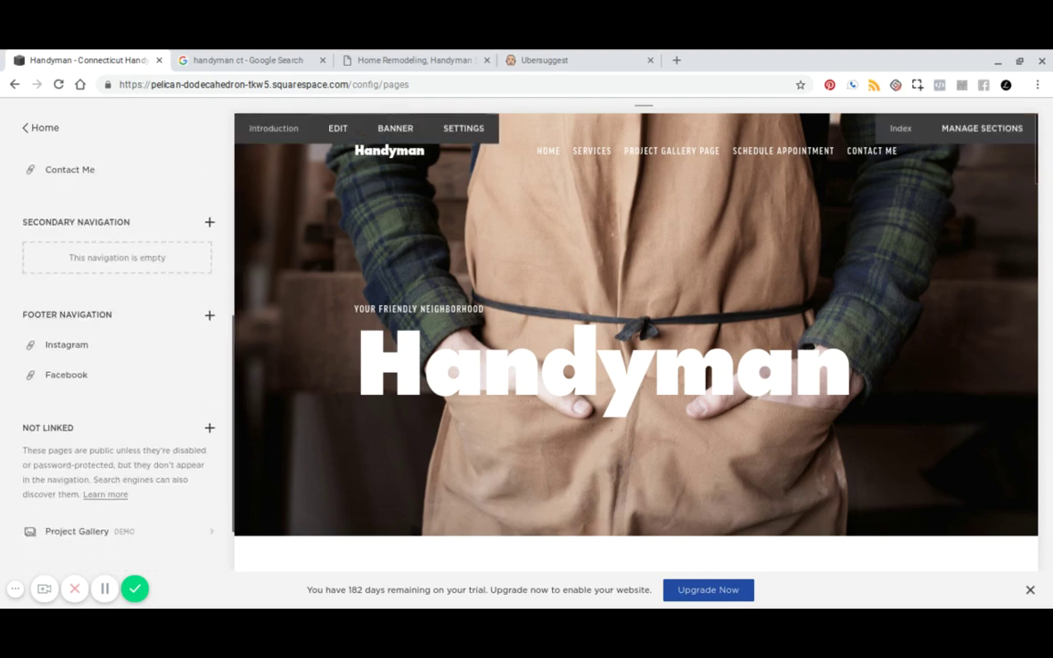
{"action": "left_click", "coordinate": [210, 355]}
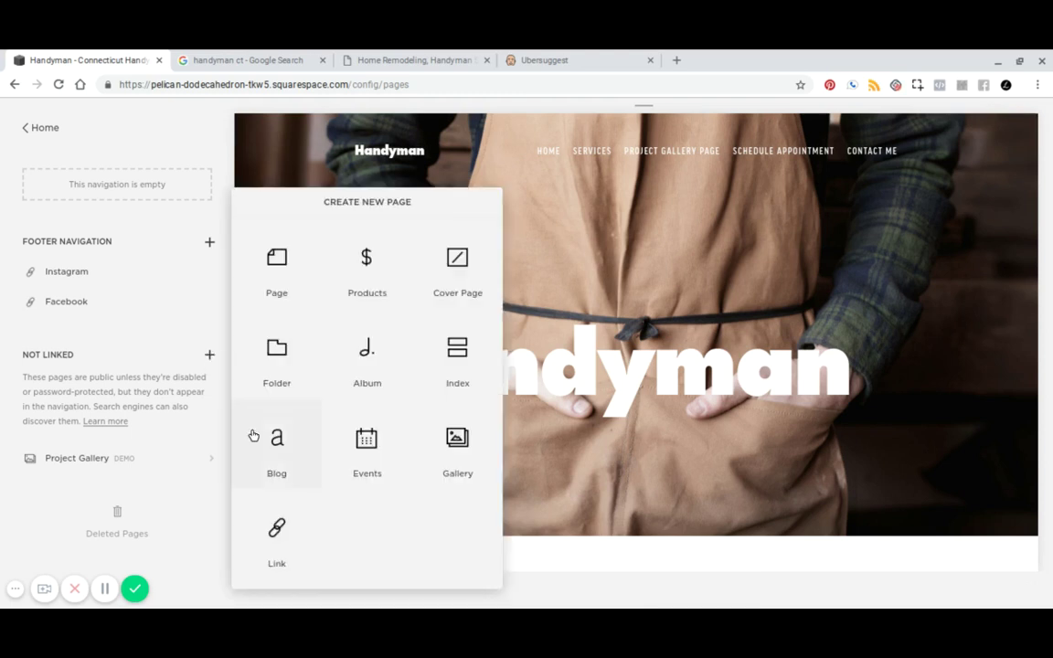
{"action": "left_click", "coordinate": [277, 443]}
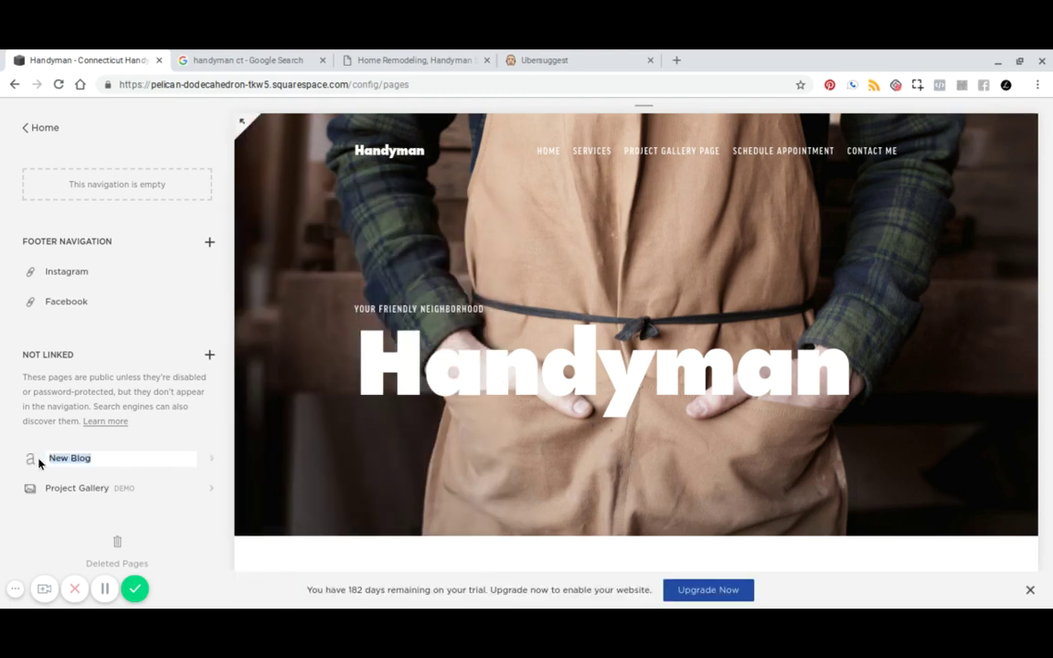
{"action": "key", "text": "Return"}
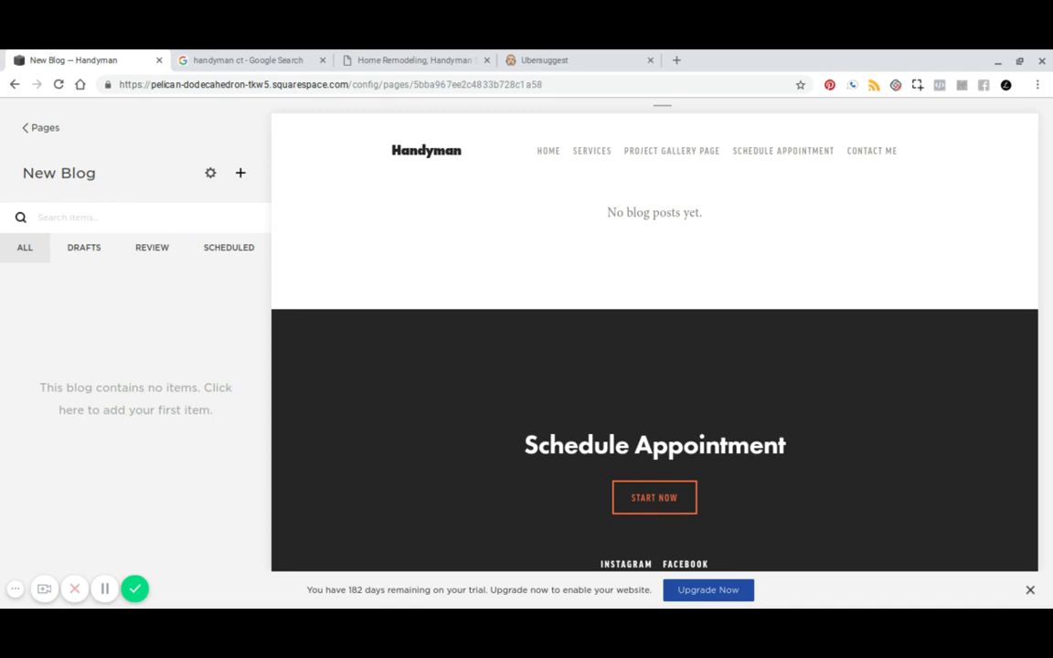
Add a post titled "Title one" to the new blog and set its post URL ending to t
{"action": "left_click", "coordinate": [239, 175]}
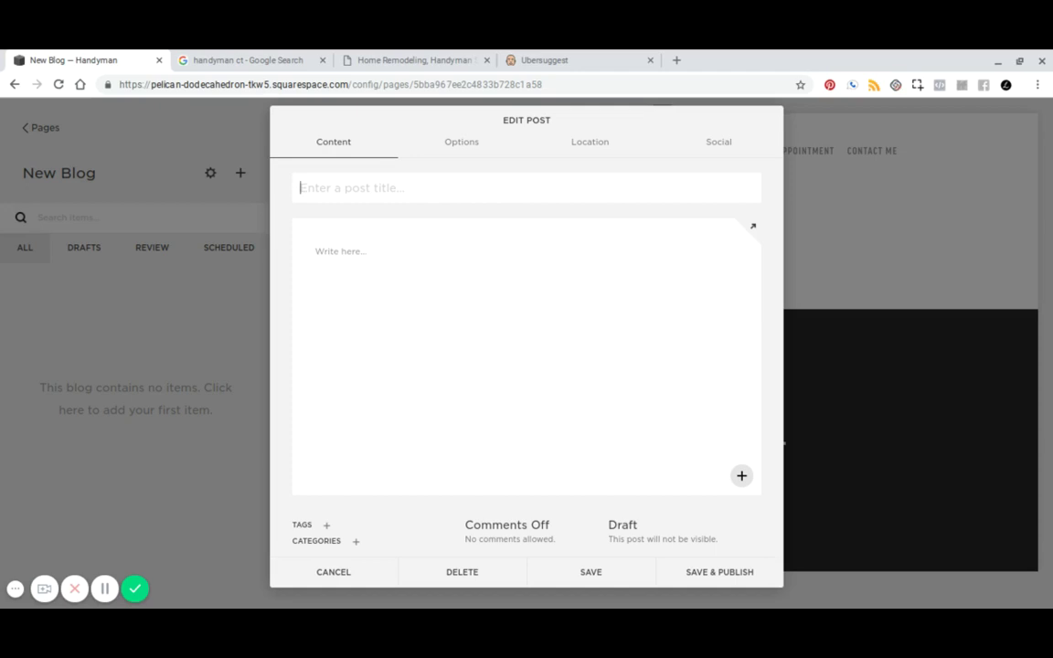
{"action": "type", "text": "Title one"}
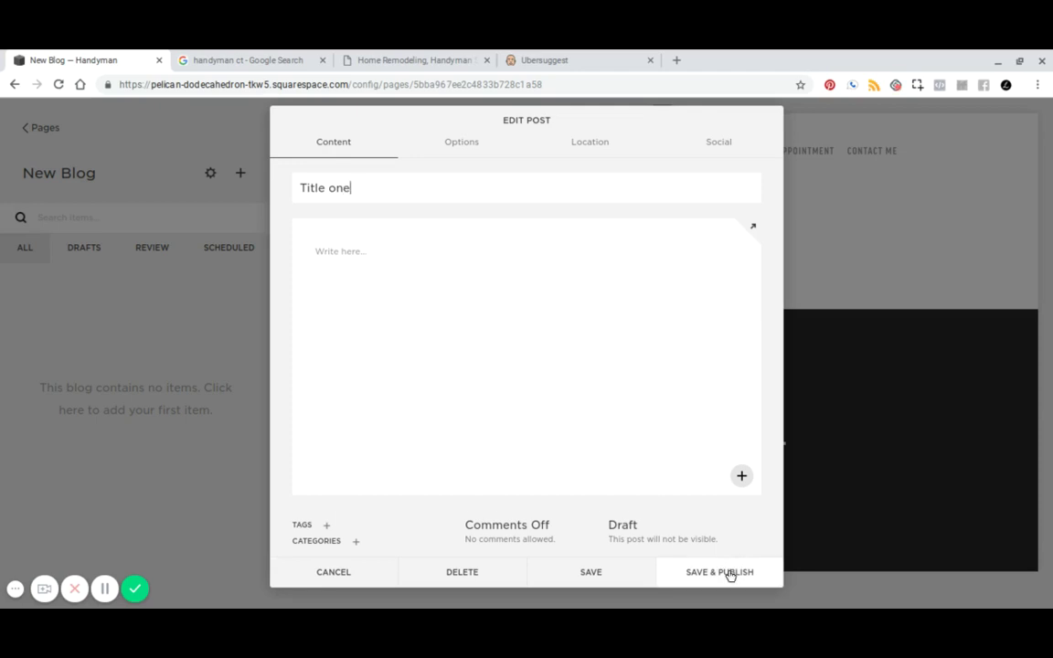
{"action": "left_click", "coordinate": [460, 143]}
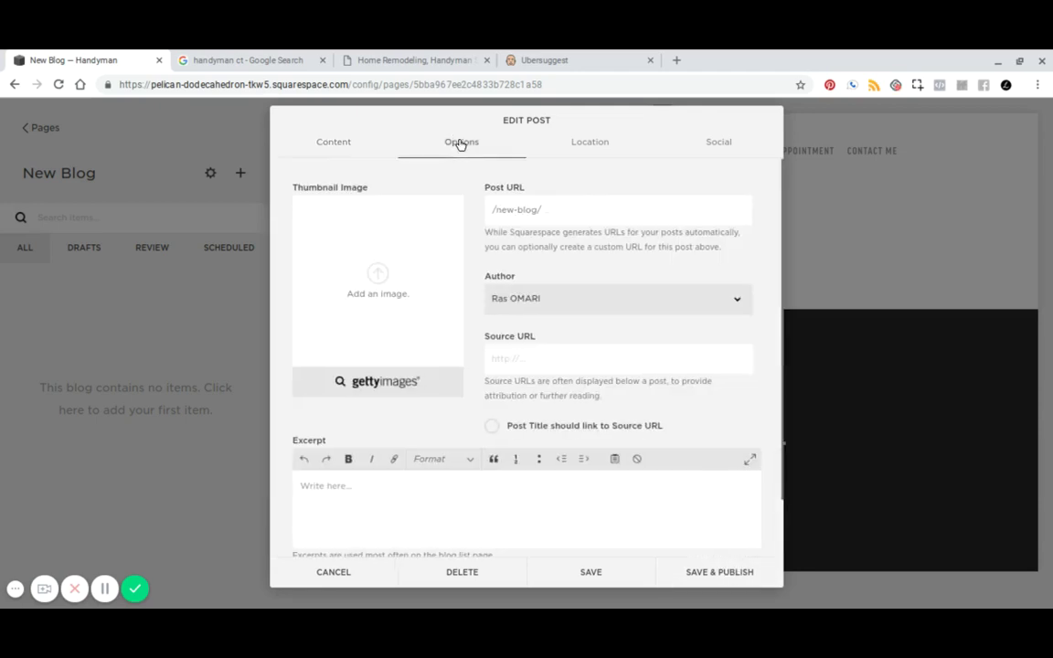
{"action": "left_click", "coordinate": [548, 210]}
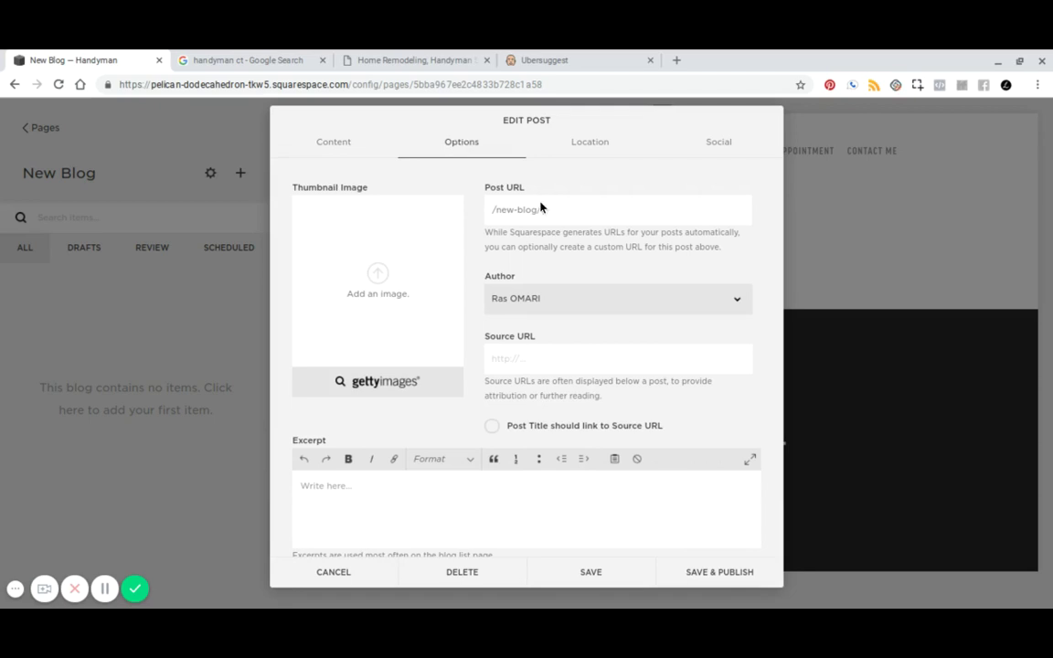
{"action": "type", "text": "t"}
Check the post's excerpt option, leave it empty, publish the post and return to the site's main menu
{"action": "left_click", "coordinate": [330, 509]}
{"action": "scroll", "coordinate": [330, 509], "scroll_direction": "down", "scroll_amount": 1}
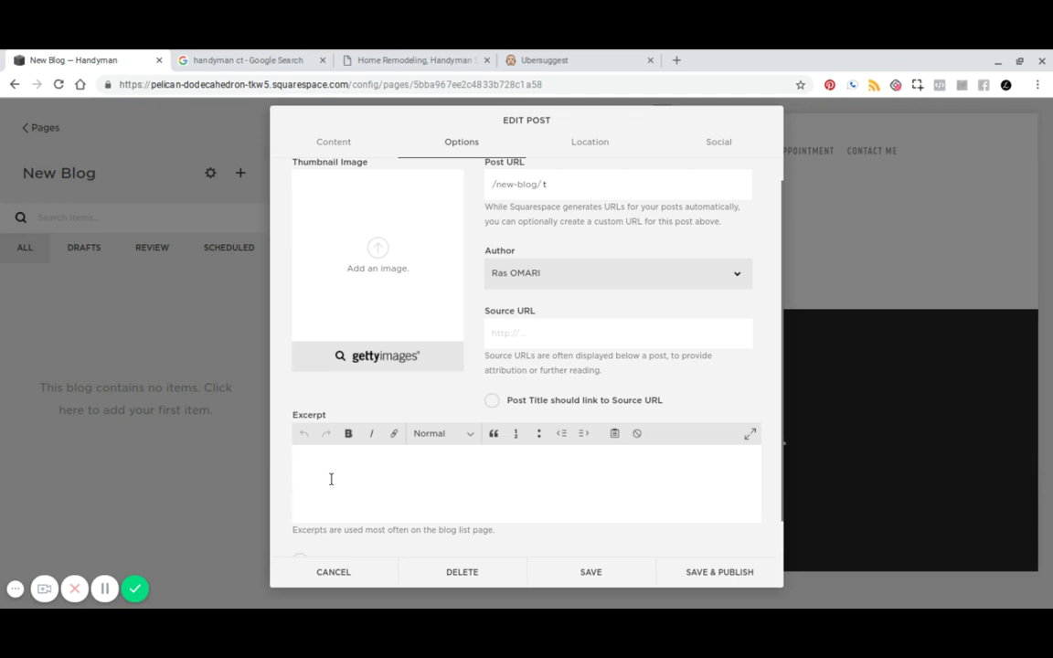
{"action": "scroll", "coordinate": [331, 479], "scroll_direction": "up", "scroll_amount": 1}
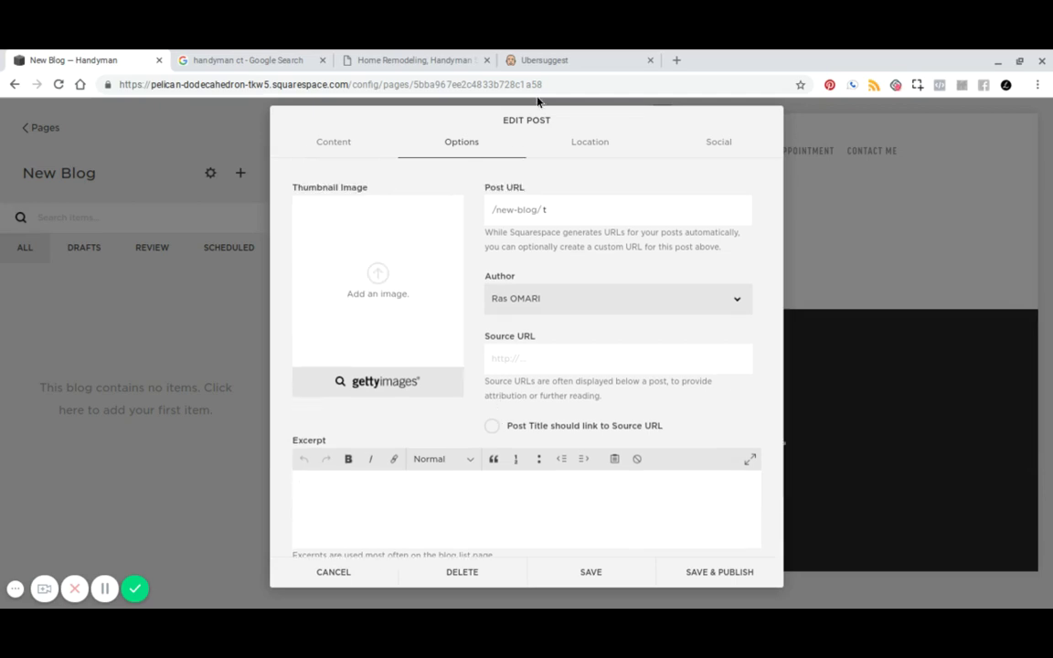
{"action": "left_click", "coordinate": [336, 141]}
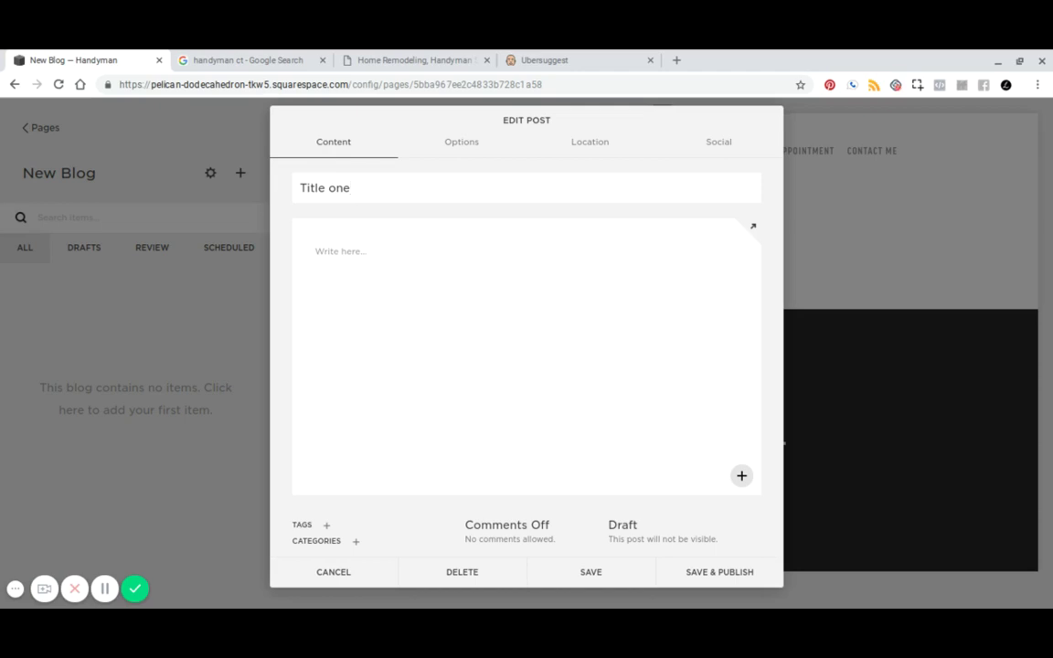
{"action": "left_click", "coordinate": [723, 574]}
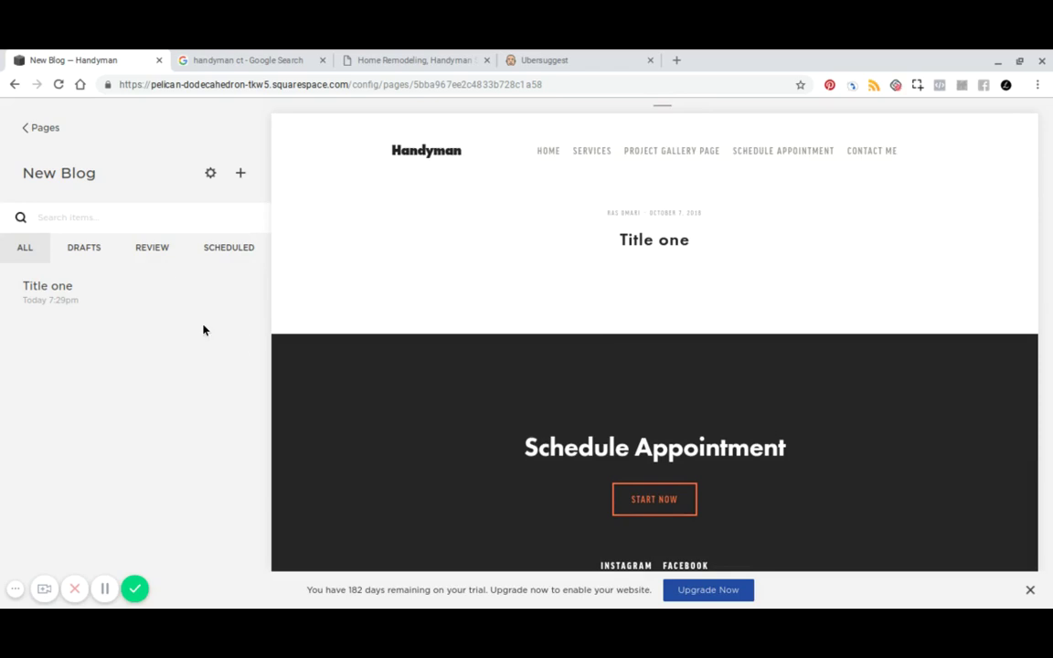
{"action": "left_click", "coordinate": [30, 129]}
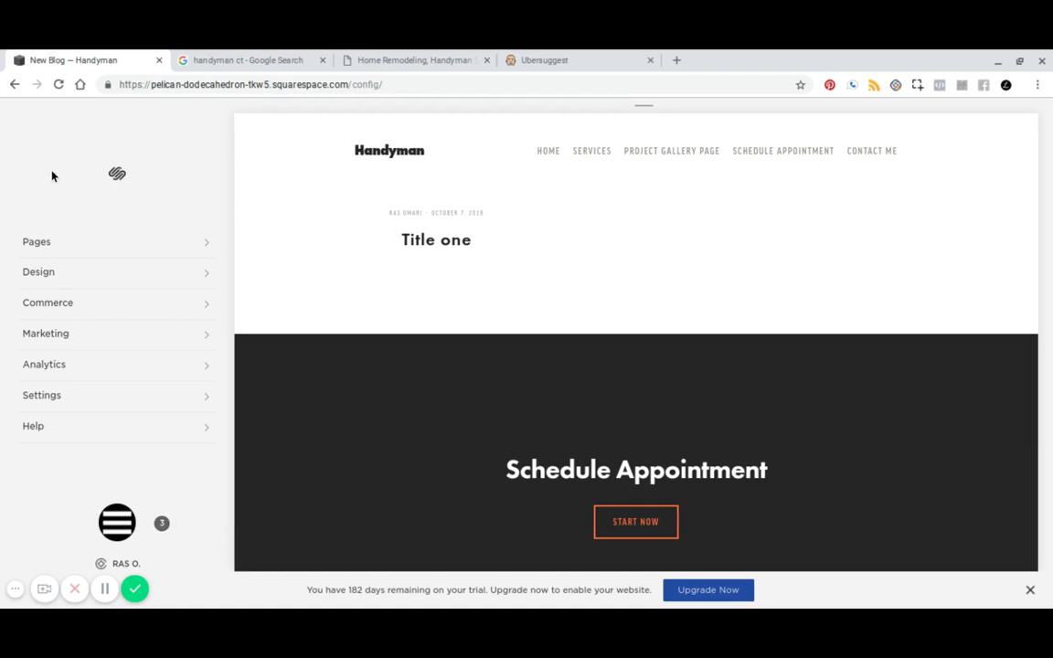
{"action": "mouse_move", "coordinate": [390, 362]}
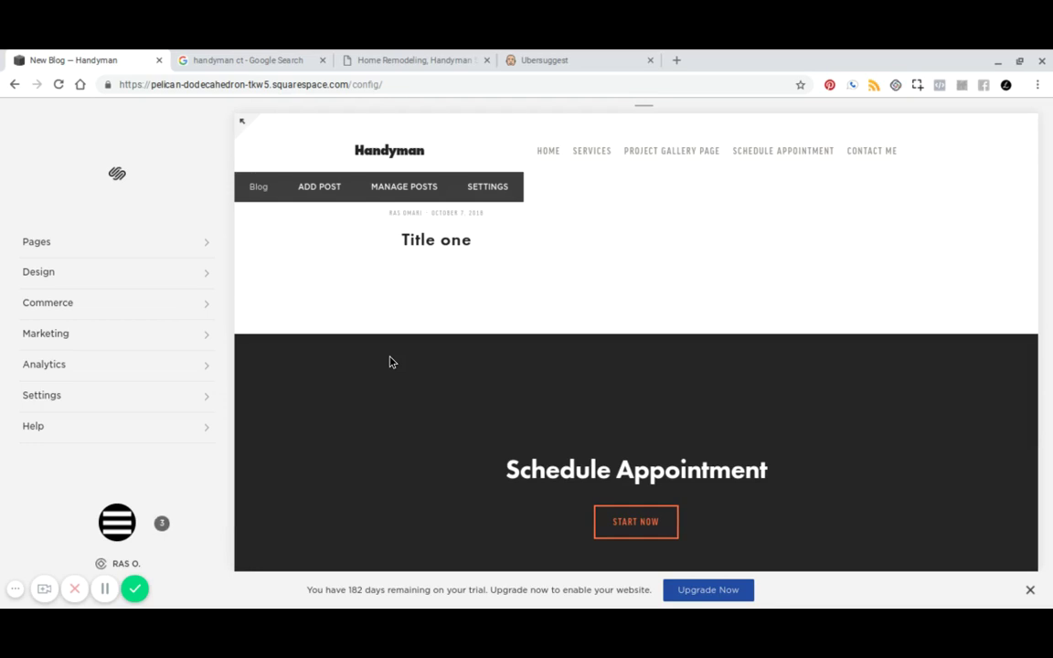